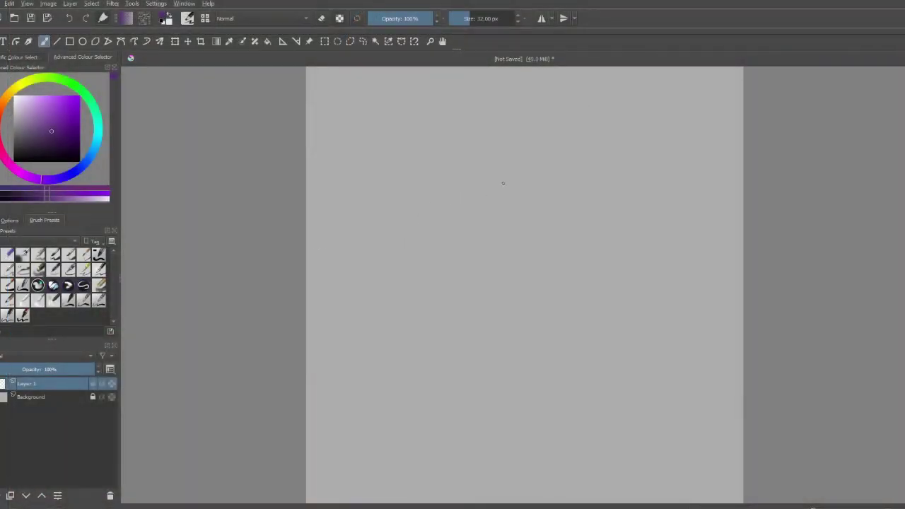
pyautogui.moveTo(488, 186); pyautogui.dragTo(472, 188)
pyautogui.moveTo(524, 176); pyautogui.dragTo(507, 181)
pyautogui.press('Delete')
# - Sketch the cap's band with a wavy upper edge and a rounded crown above it in purple
pyautogui.moveTo(414, 192)
pyautogui.mouseDown()
pyautogui.moveTo(467, 177)
pyautogui.moveTo(412, 181)
pyautogui.mouseUp()
pyautogui.moveTo(473, 167); pyautogui.dragTo(416, 170)
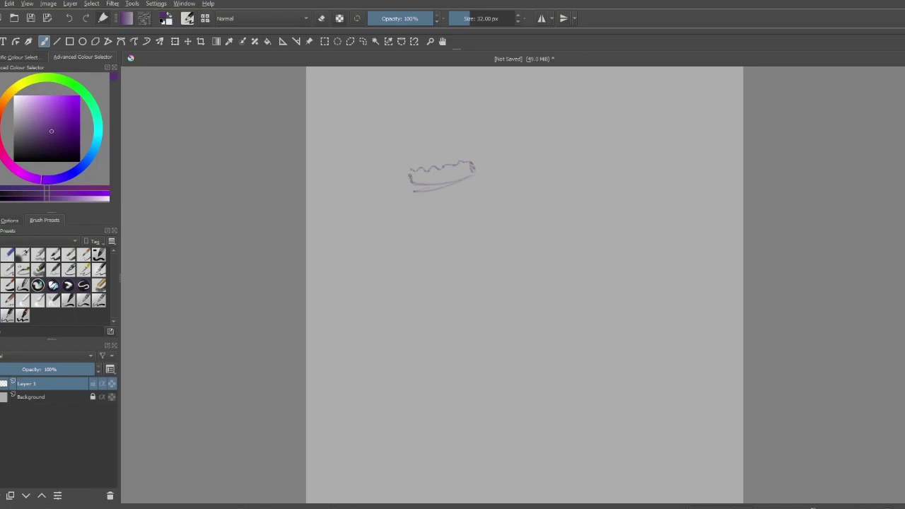
pyautogui.moveTo(411, 175)
pyautogui.mouseDown()
pyautogui.moveTo(418, 170)
pyautogui.moveTo(407, 172)
pyautogui.moveTo(404, 151)
pyautogui.moveTo(414, 136)
pyautogui.moveTo(458, 132)
pyautogui.moveTo(477, 173)
pyautogui.moveTo(436, 183)
pyautogui.mouseUp()
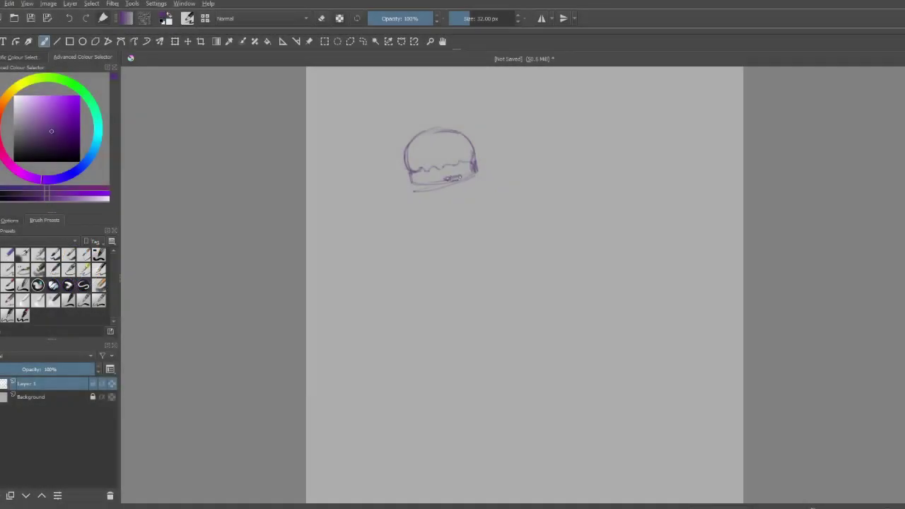
pyautogui.moveTo(461, 177)
pyautogui.mouseDown()
pyautogui.moveTo(474, 174)
pyautogui.moveTo(466, 177)
pyautogui.mouseUp()
pyautogui.moveTo(403, 163)
pyautogui.mouseDown()
pyautogui.moveTo(427, 130)
pyautogui.moveTo(458, 131)
pyautogui.moveTo(476, 147)
pyautogui.mouseUp()
# - Erase the rough back part of the crown outline and redraw it as a smooth curve
pyautogui.click(322, 18)
pyautogui.moveTo(408, 156)
pyautogui.mouseDown()
pyautogui.moveTo(431, 127)
pyautogui.moveTo(456, 130)
pyautogui.moveTo(419, 133)
pyautogui.moveTo(458, 132)
pyautogui.mouseUp()
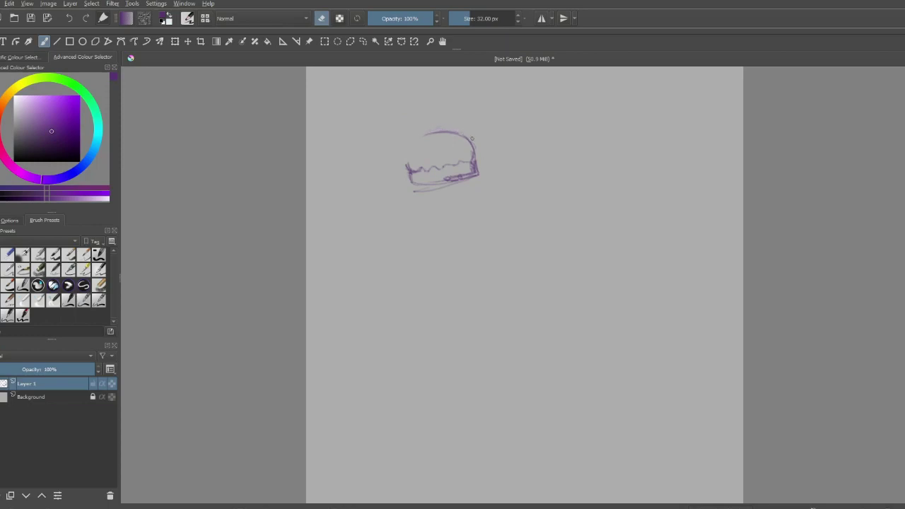
pyautogui.press('e')
pyautogui.moveTo(413, 140)
pyautogui.mouseDown()
pyautogui.moveTo(406, 162)
pyautogui.moveTo(410, 145)
pyautogui.moveTo(419, 138)
pyautogui.moveTo(406, 163)
pyautogui.moveTo(440, 132)
pyautogui.mouseUp()
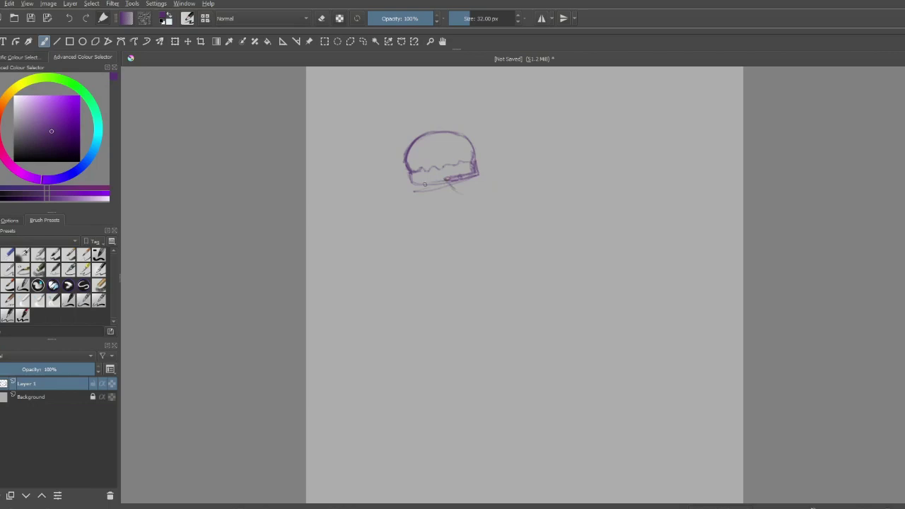
# - Sketch the cap's visor pointing forward and down from the band and shade it with hatching
pyautogui.moveTo(441, 181)
pyautogui.mouseDown()
pyautogui.moveTo(414, 186)
pyautogui.moveTo(410, 177)
pyautogui.moveTo(449, 164)
pyautogui.mouseUp()
pyautogui.moveTo(459, 192)
pyautogui.mouseDown()
pyautogui.moveTo(490, 199)
pyautogui.moveTo(491, 186)
pyautogui.moveTo(499, 197)
pyautogui.moveTo(453, 190)
pyautogui.mouseUp()
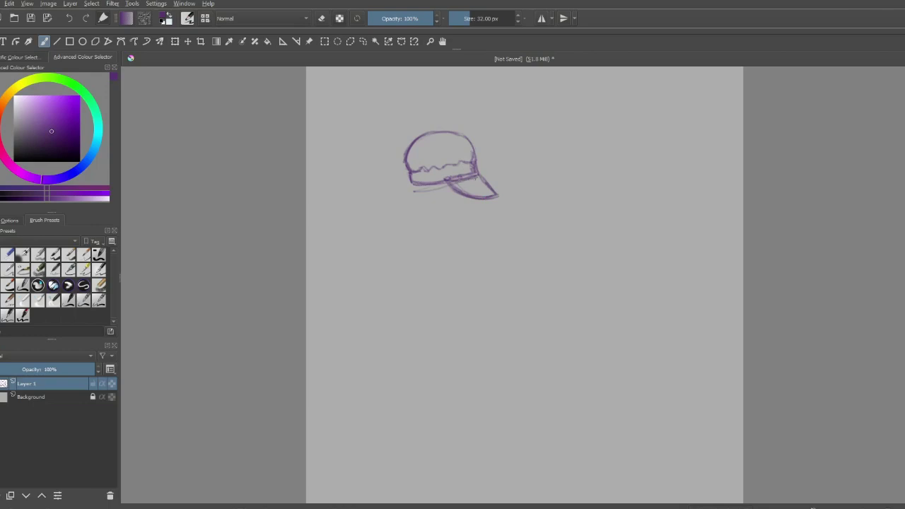
pyautogui.moveTo(461, 178)
pyautogui.mouseDown()
pyautogui.moveTo(495, 192)
pyautogui.moveTo(473, 194)
pyautogui.mouseUp()
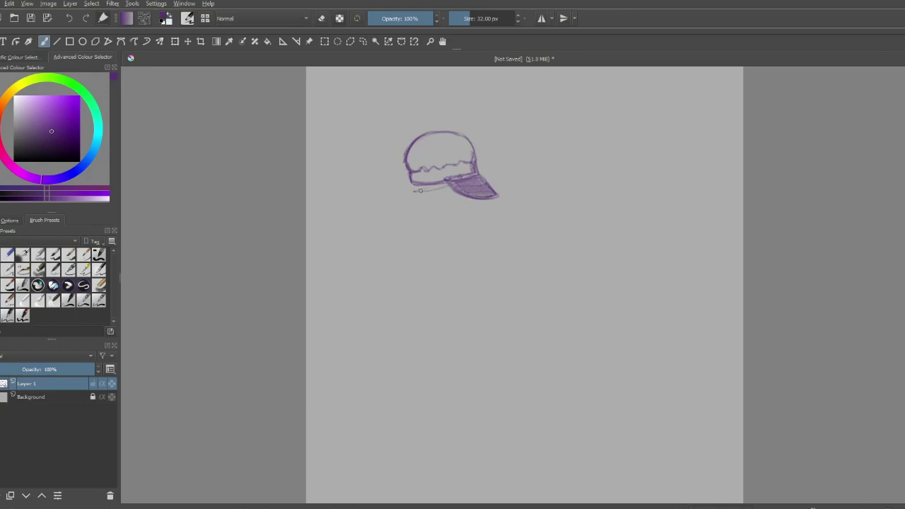
# - Sketch the sideburn, the ear and the back hairline below the cap
pyautogui.moveTo(444, 181); pyautogui.dragTo(452, 190)
pyautogui.moveTo(436, 205)
pyautogui.mouseDown()
pyautogui.moveTo(423, 193)
pyautogui.moveTo(423, 207)
pyautogui.moveTo(432, 195)
pyautogui.mouseUp()
pyautogui.moveTo(410, 195)
pyautogui.mouseDown()
pyautogui.moveTo(418, 214)
pyautogui.moveTo(426, 210)
pyautogui.mouseUp()
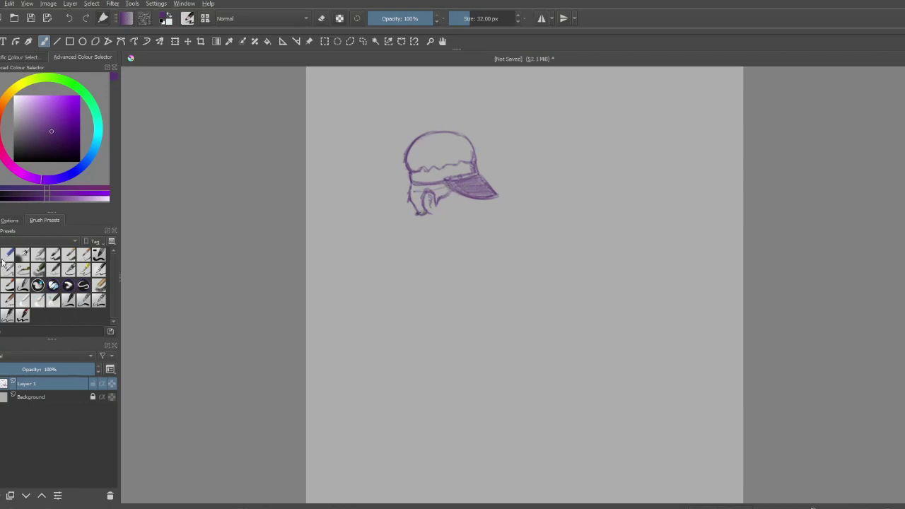
# - Erase the back of the cap and hair and redraw the band's lower edge further back
pyautogui.press('e')
pyautogui.moveTo(409, 170)
pyautogui.mouseDown()
pyautogui.moveTo(431, 136)
pyautogui.moveTo(397, 166)
pyautogui.moveTo(407, 169)
pyautogui.moveTo(397, 180)
pyautogui.moveTo(407, 181)
pyautogui.moveTo(406, 199)
pyautogui.moveTo(408, 190)
pyautogui.moveTo(418, 211)
pyautogui.moveTo(416, 195)
pyautogui.moveTo(425, 190)
pyautogui.moveTo(419, 202)
pyautogui.moveTo(448, 188)
pyautogui.mouseUp()
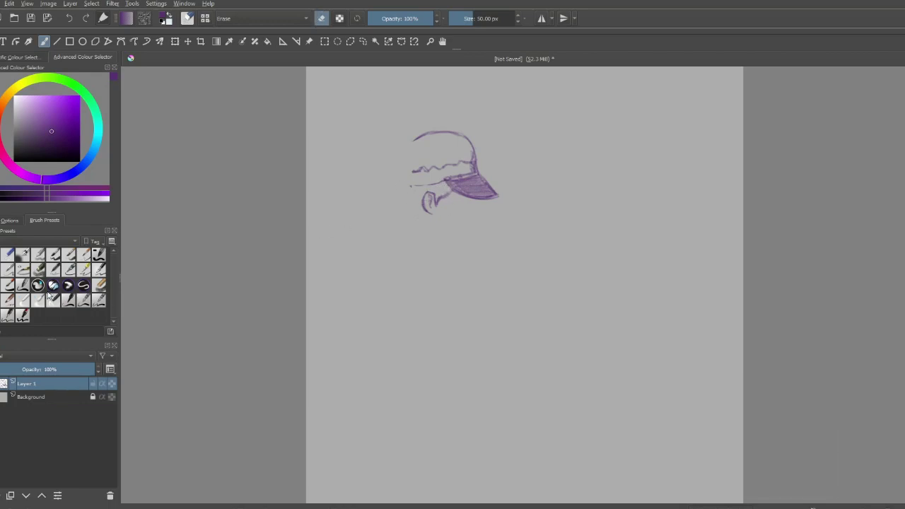
pyautogui.click(8, 301)
pyautogui.moveTo(438, 201); pyautogui.dragTo(453, 191)
pyautogui.moveTo(436, 205)
pyautogui.mouseDown()
pyautogui.moveTo(443, 197)
pyautogui.moveTo(399, 185)
pyautogui.moveTo(443, 182)
pyautogui.moveTo(430, 184)
pyautogui.mouseUp()
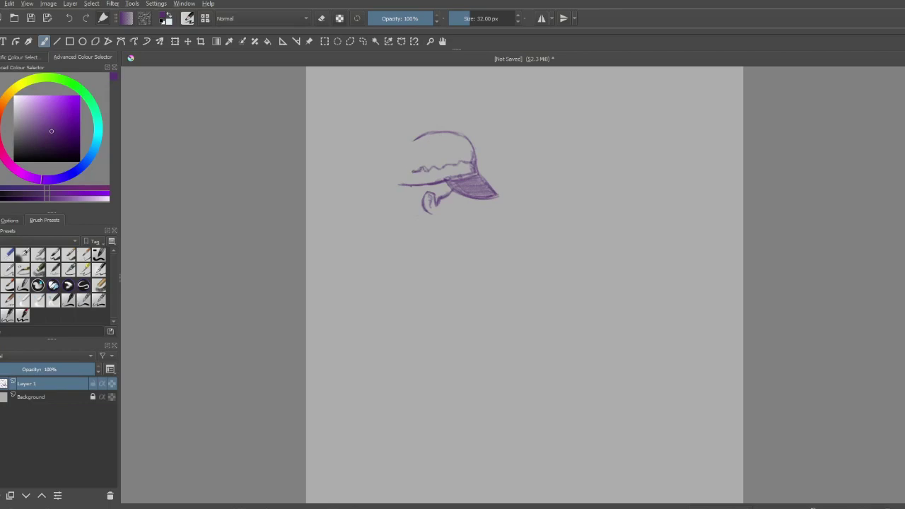
# - Redraw the wavy band edge and the crown outline so that the cap extends further back
pyautogui.press('e')
pyautogui.moveTo(412, 170); pyautogui.dragTo(469, 156)
pyautogui.click(325, 21)
pyautogui.moveTo(472, 161); pyautogui.dragTo(409, 168)
pyautogui.moveTo(429, 131)
pyautogui.mouseDown()
pyautogui.moveTo(392, 160)
pyautogui.moveTo(403, 168)
pyautogui.moveTo(393, 168)
pyautogui.moveTo(395, 184)
pyautogui.moveTo(429, 168)
pyautogui.moveTo(401, 166)
pyautogui.moveTo(408, 170)
pyautogui.mouseUp()
pyautogui.click(322, 18)
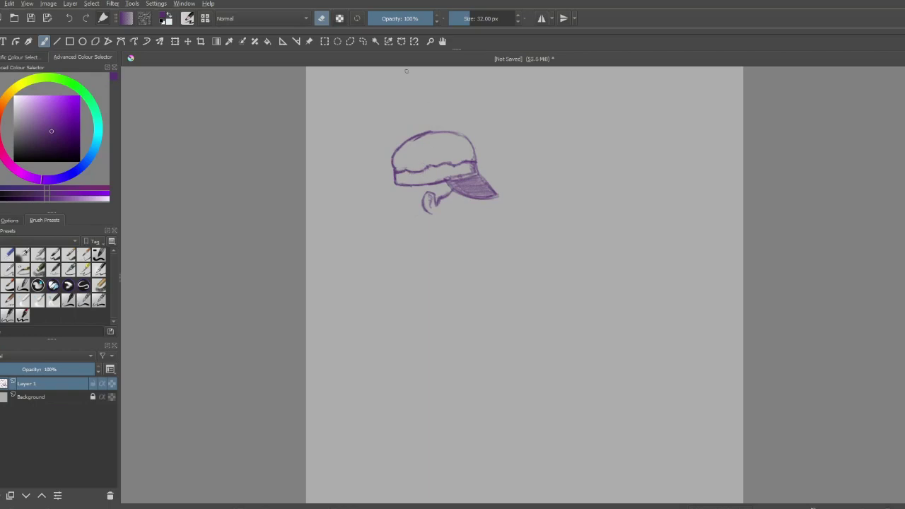
pyautogui.press('e')
pyautogui.moveTo(428, 132); pyautogui.dragTo(452, 132)
pyautogui.moveTo(422, 134); pyautogui.dragTo(464, 137)
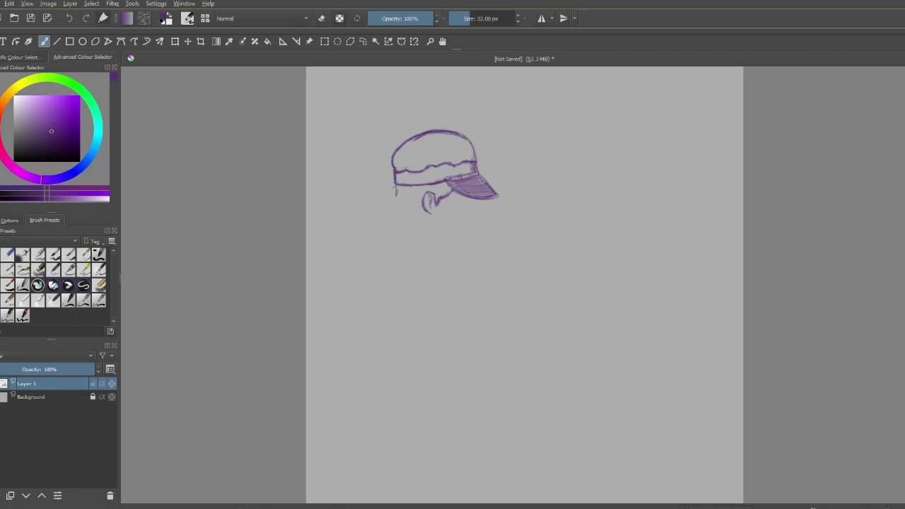
# - Outline the hair below the band and fill it with dense hatching around the ear
pyautogui.moveTo(394, 192); pyautogui.dragTo(407, 220)
pyautogui.moveTo(397, 205)
pyautogui.mouseDown()
pyautogui.moveTo(427, 213)
pyautogui.moveTo(422, 200)
pyautogui.mouseUp()
pyautogui.moveTo(401, 209); pyautogui.dragTo(422, 197)
pyautogui.moveTo(403, 205); pyautogui.dragTo(422, 197)
pyautogui.moveTo(401, 202)
pyautogui.mouseDown()
pyautogui.moveTo(429, 189)
pyautogui.moveTo(416, 194)
pyautogui.mouseUp()
pyautogui.moveTo(400, 202); pyautogui.dragTo(423, 186)
pyautogui.moveTo(399, 198); pyautogui.dragTo(420, 187)
pyautogui.moveTo(396, 201)
pyautogui.mouseDown()
pyautogui.moveTo(420, 186)
pyautogui.moveTo(406, 185)
pyautogui.moveTo(435, 182)
pyautogui.mouseUp()
pyautogui.moveTo(424, 190); pyautogui.dragTo(446, 183)
pyautogui.moveTo(428, 193); pyautogui.dragTo(449, 181)
pyautogui.moveTo(432, 193); pyautogui.dragTo(449, 187)
pyautogui.moveTo(434, 195)
pyautogui.mouseDown()
pyautogui.moveTo(451, 188)
pyautogui.moveTo(440, 193)
pyautogui.mouseUp()
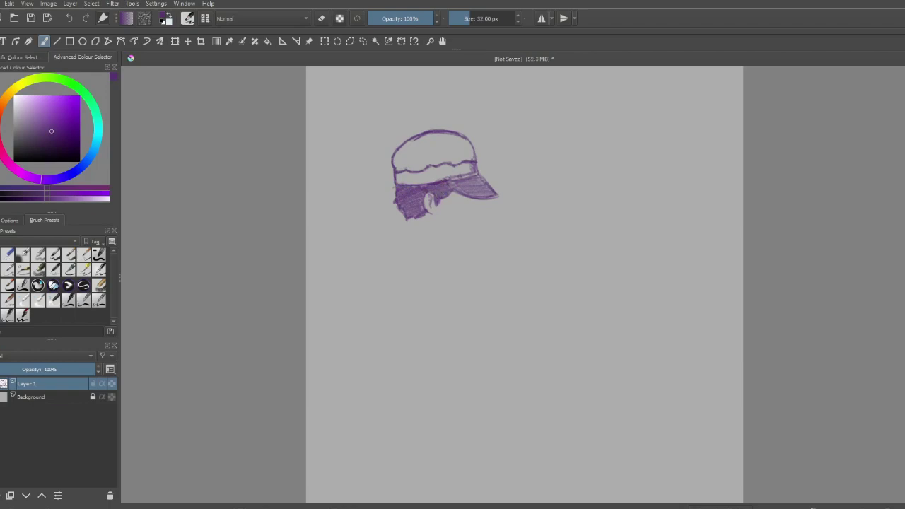
# - Strengthen the visor's lower edge and sketch the eyebrow, eye and nose in profile beneath it
pyautogui.moveTo(448, 190)
pyautogui.mouseDown()
pyautogui.moveTo(457, 181)
pyautogui.moveTo(498, 196)
pyautogui.mouseUp()
pyautogui.moveTo(477, 207); pyautogui.dragTo(478, 218)
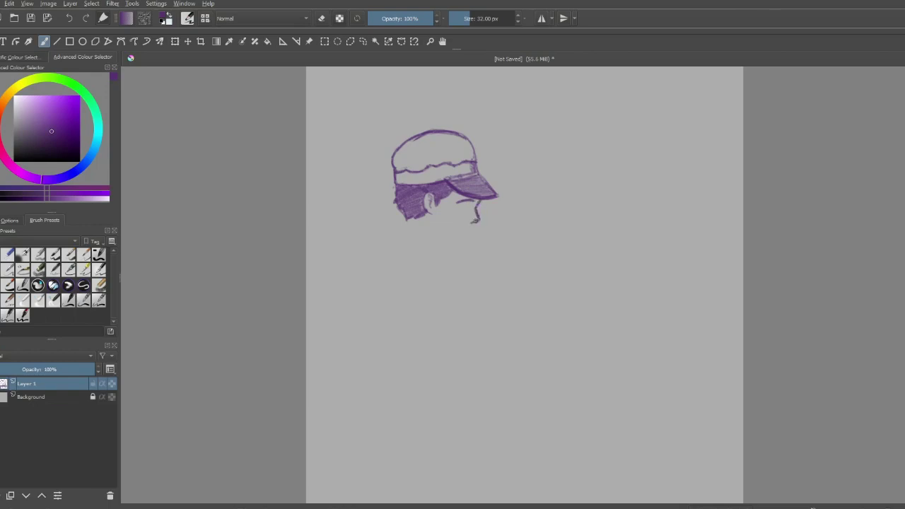
pyautogui.hotkey('ctrl', 'z')
pyautogui.hotkey('ctrl', 'z')
pyautogui.moveTo(476, 209); pyautogui.dragTo(480, 219)
pyautogui.moveTo(461, 204)
pyautogui.mouseDown()
pyautogui.moveTo(472, 208)
pyautogui.moveTo(426, 210)
pyautogui.mouseUp()
# - Erase the rough back edge of the cap and hair and redraw it with a cleaner outline
pyautogui.press('e')
pyautogui.moveTo(391, 201)
pyautogui.mouseDown()
pyautogui.moveTo(405, 217)
pyautogui.moveTo(395, 199)
pyautogui.moveTo(395, 149)
pyautogui.mouseUp()
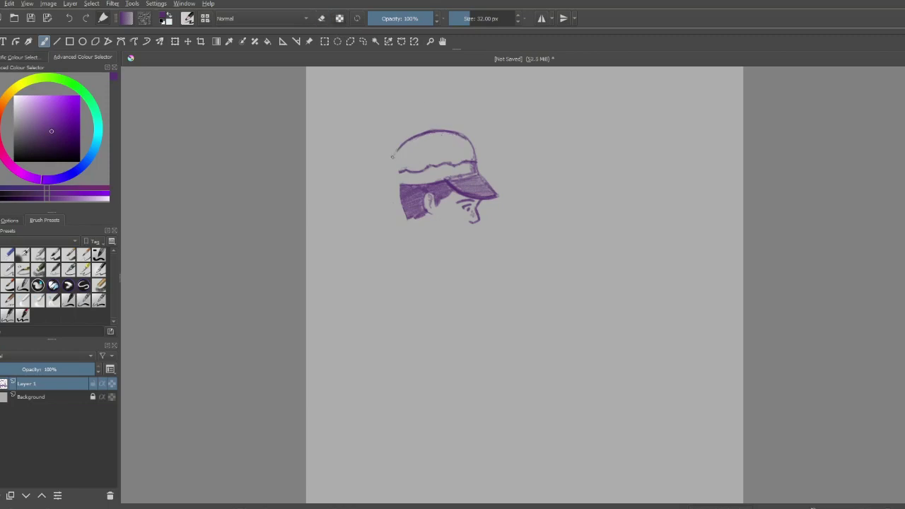
pyautogui.moveTo(392, 156); pyautogui.dragTo(404, 216)
pyautogui.hotkey('ctrl', 'z')
pyautogui.moveTo(433, 224)
pyautogui.mouseDown()
pyautogui.moveTo(435, 236)
pyautogui.moveTo(462, 248)
pyautogui.mouseUp()
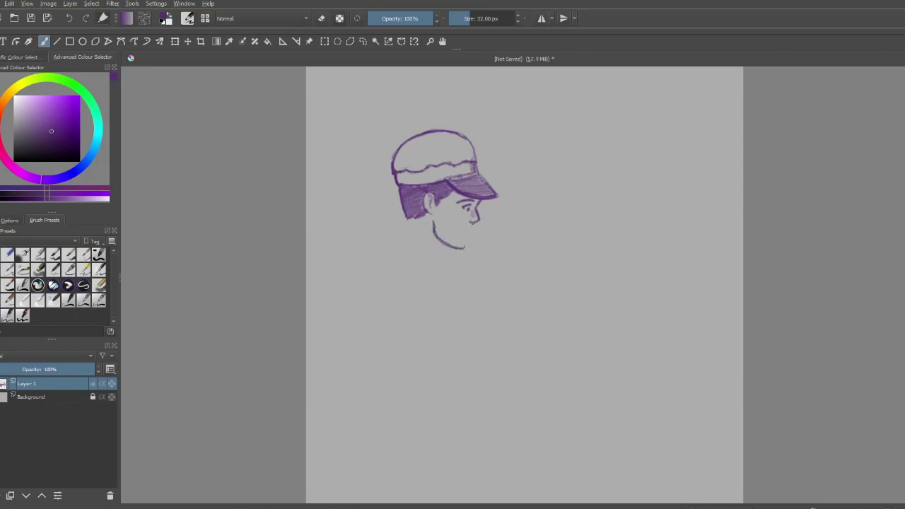
pyautogui.moveTo(475, 214); pyautogui.dragTo(471, 230)
pyautogui.hotkey('ctrl', 'z')
pyautogui.hotkey('ctrl', 'z')
pyautogui.hotkey('ctrl', 'z')
pyautogui.hotkey('ctrl', 'z')
# - Sketch the jawline, chin and mouth to complete the facial profile
pyautogui.moveTo(443, 241); pyautogui.dragTo(459, 247)
pyautogui.moveTo(471, 216); pyautogui.dragTo(475, 222)
pyautogui.moveTo(463, 232); pyautogui.dragTo(454, 246)
# - Tighten the back outline of the cap and hair and sketch the start of the nape
pyautogui.moveTo(391, 168); pyautogui.dragTo(393, 165)
pyautogui.moveTo(409, 218); pyautogui.dragTo(403, 229)
pyautogui.moveTo(411, 217)
pyautogui.mouseDown()
pyautogui.moveTo(409, 228)
pyautogui.moveTo(393, 157)
pyautogui.moveTo(412, 135)
pyautogui.moveTo(394, 167)
pyautogui.moveTo(399, 184)
pyautogui.mouseUp()
pyautogui.click(322, 20)
pyautogui.press('e')
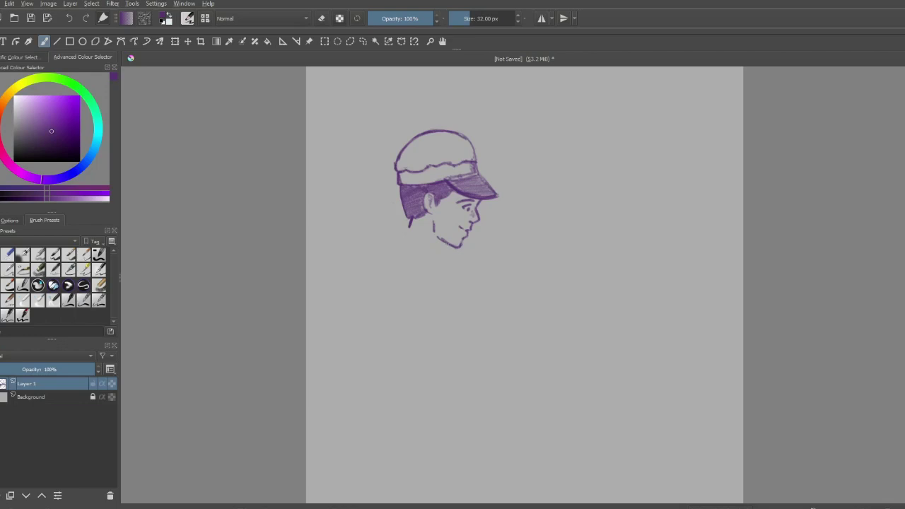
# - Sketch the throat and folded collar around the neck, with shoulder lines on both sides
pyautogui.moveTo(449, 244); pyautogui.dragTo(436, 252)
pyautogui.moveTo(412, 218)
pyautogui.mouseDown()
pyautogui.moveTo(385, 237)
pyautogui.moveTo(397, 271)
pyautogui.moveTo(416, 278)
pyautogui.moveTo(430, 265)
pyautogui.moveTo(399, 229)
pyautogui.moveTo(417, 269)
pyautogui.mouseUp()
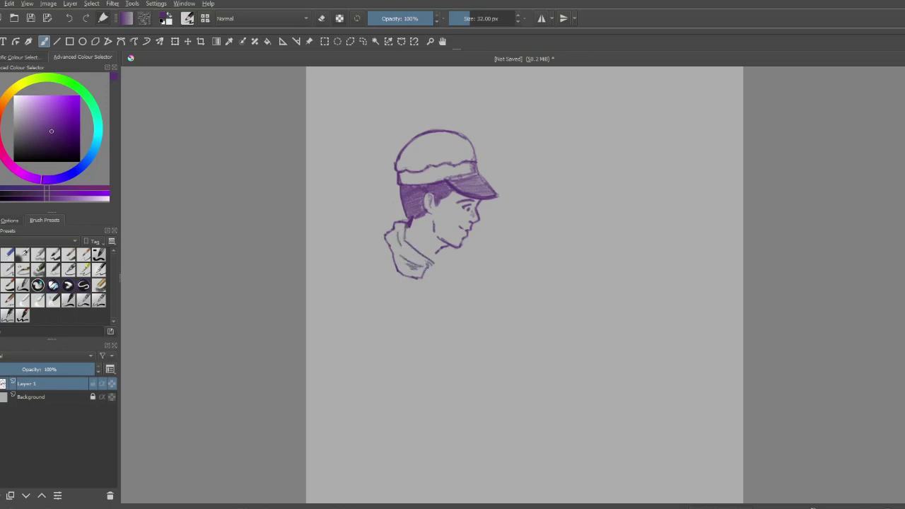
pyautogui.hotkey('ctrl', 'z')
pyautogui.moveTo(442, 247)
pyautogui.mouseDown()
pyautogui.moveTo(429, 256)
pyautogui.moveTo(450, 256)
pyautogui.moveTo(447, 273)
pyautogui.moveTo(440, 269)
pyautogui.moveTo(448, 264)
pyautogui.mouseUp()
pyautogui.moveTo(444, 256)
pyautogui.mouseDown()
pyautogui.moveTo(460, 250)
pyautogui.moveTo(476, 272)
pyautogui.moveTo(473, 291)
pyautogui.moveTo(456, 306)
pyautogui.mouseUp()
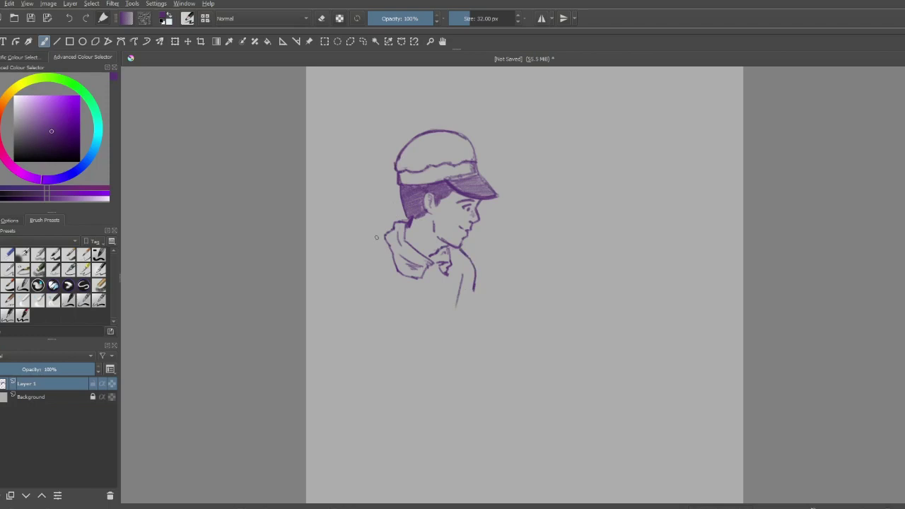
pyautogui.moveTo(360, 244); pyautogui.dragTo(384, 234)
# - Sketch two buttons and the curved double line of the jacket's front opening below the collar
pyautogui.moveTo(433, 271); pyautogui.dragTo(430, 305)
pyautogui.moveTo(446, 270); pyautogui.dragTo(428, 331)
pyautogui.moveTo(448, 268); pyautogui.dragTo(431, 338)
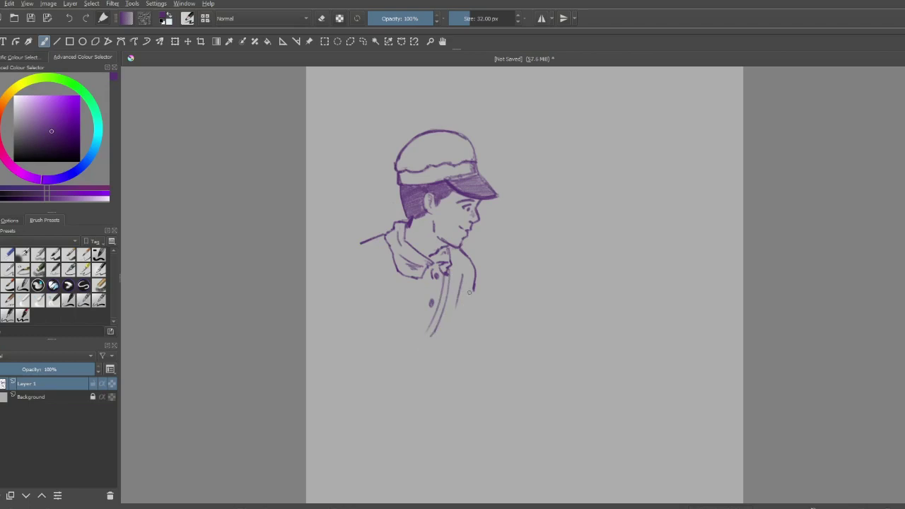
# - Erase the old outer line of the far shoulder and sketch a chest patch with a buttoned pocket flap below
pyautogui.moveTo(453, 315)
pyautogui.mouseDown()
pyautogui.moveTo(462, 305)
pyautogui.moveTo(452, 316)
pyautogui.mouseUp()
pyautogui.hotkey('ctrl', 'z')
pyautogui.press('e')
pyautogui.moveTo(462, 279)
pyautogui.mouseDown()
pyautogui.moveTo(457, 288)
pyautogui.moveTo(475, 280)
pyautogui.moveTo(472, 258)
pyautogui.mouseUp()
pyautogui.press('e')
pyautogui.moveTo(453, 277)
pyautogui.mouseDown()
pyautogui.moveTo(454, 298)
pyautogui.moveTo(467, 288)
pyautogui.moveTo(468, 305)
pyautogui.moveTo(451, 306)
pyautogui.moveTo(461, 324)
pyautogui.moveTo(467, 304)
pyautogui.moveTo(460, 322)
pyautogui.moveTo(449, 305)
pyautogui.mouseUp()
pyautogui.moveTo(450, 306); pyautogui.dragTo(450, 314)
pyautogui.moveTo(450, 314); pyautogui.dragTo(459, 321)
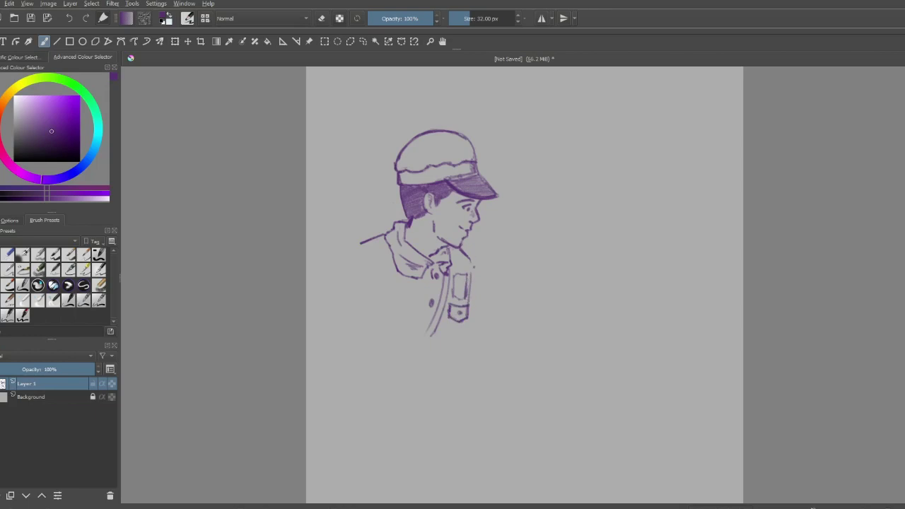
# - Sketch the outer contour of the far arm and the pocket sides below the buttoned flap
pyautogui.moveTo(463, 254)
pyautogui.mouseDown()
pyautogui.moveTo(480, 274)
pyautogui.moveTo(490, 318)
pyautogui.moveTo(487, 361)
pyautogui.mouseUp()
pyautogui.moveTo(466, 320); pyautogui.dragTo(452, 363)
pyautogui.moveTo(447, 318); pyautogui.dragTo(444, 353)
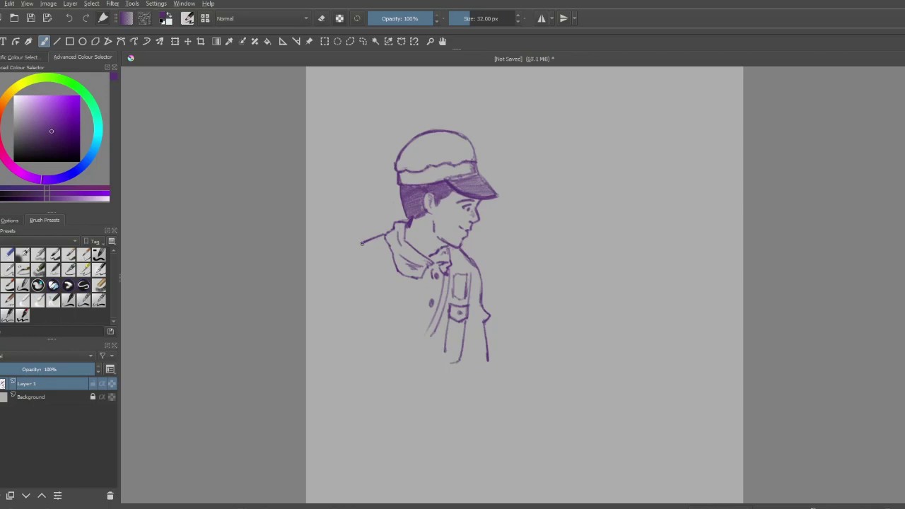
pyautogui.moveTo(360, 244); pyautogui.dragTo(446, 370)
pyautogui.hotkey('ctrl', 'z')
pyautogui.moveTo(358, 244); pyautogui.dragTo(458, 377)
pyautogui.hotkey('ctrl', 'z')
pyautogui.moveTo(359, 244); pyautogui.dragTo(456, 388)
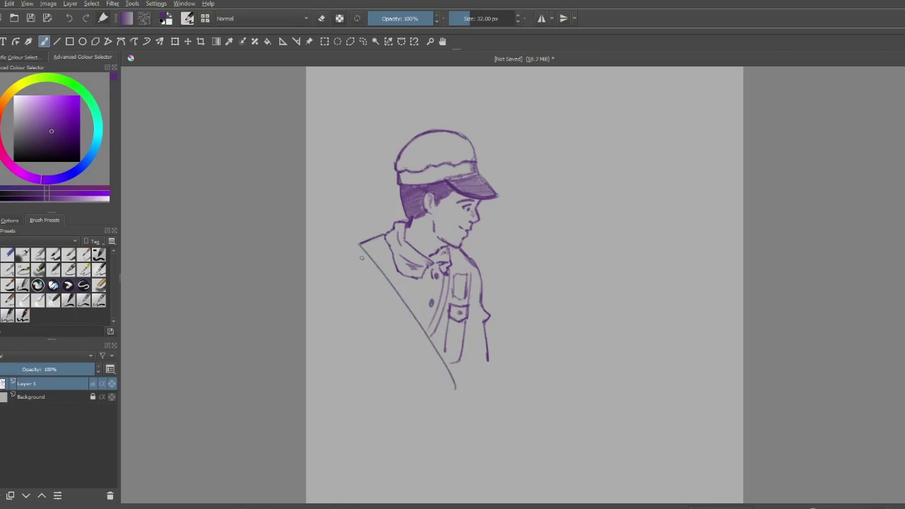
pyautogui.moveTo(363, 241); pyautogui.dragTo(350, 242)
pyautogui.hotkey('ctrl', 'z')
pyautogui.hotkey('ctrl', 'z')
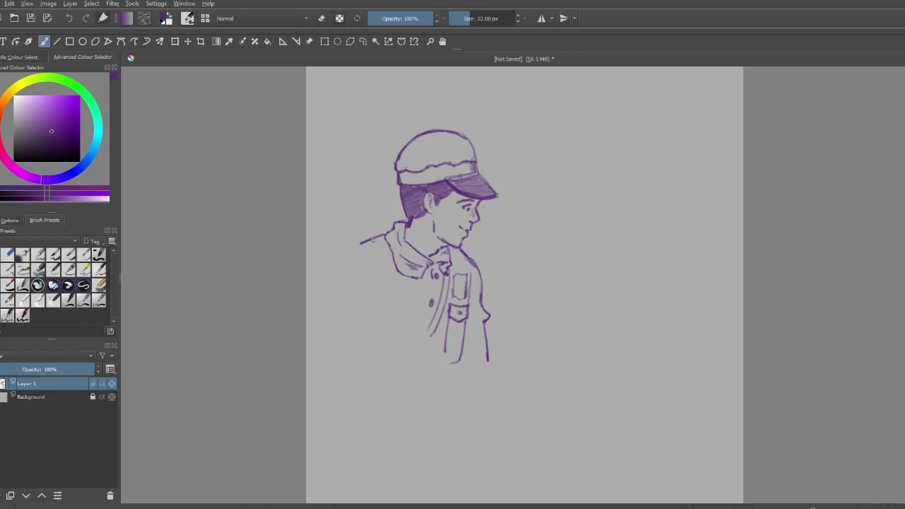
# - Draw a two-line diagonal strap from the near shoulder to the opposite waist and clean up its lower end
pyautogui.moveTo(367, 240); pyautogui.dragTo(456, 386)
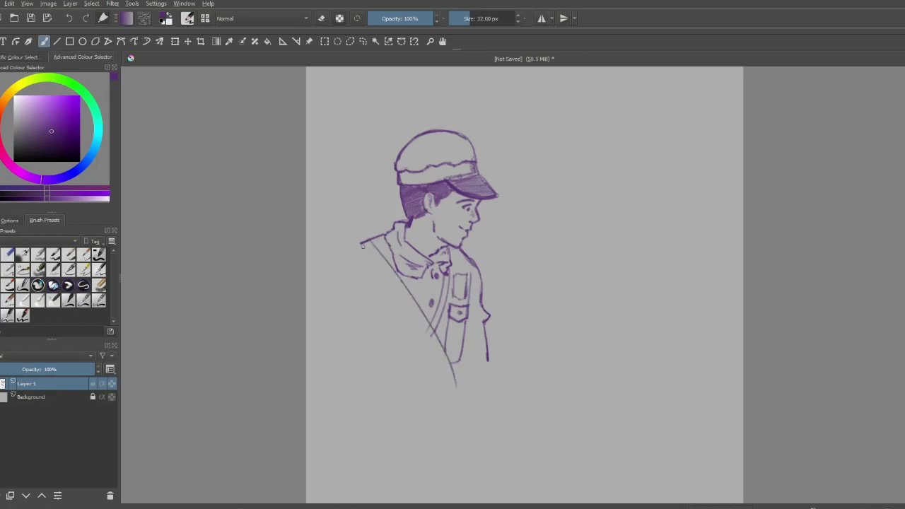
pyautogui.moveTo(360, 243)
pyautogui.mouseDown()
pyautogui.moveTo(396, 286)
pyautogui.moveTo(456, 404)
pyautogui.mouseUp()
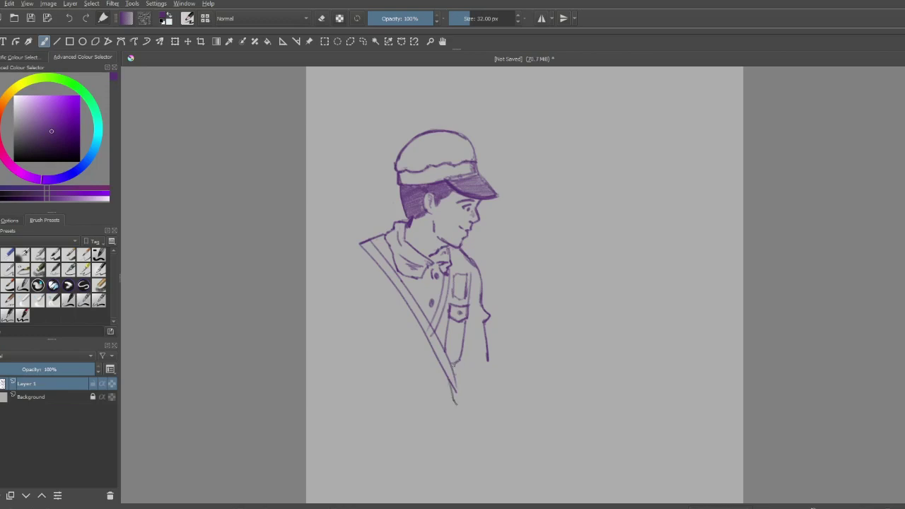
pyautogui.moveTo(454, 375); pyautogui.dragTo(460, 413)
pyautogui.press('e')
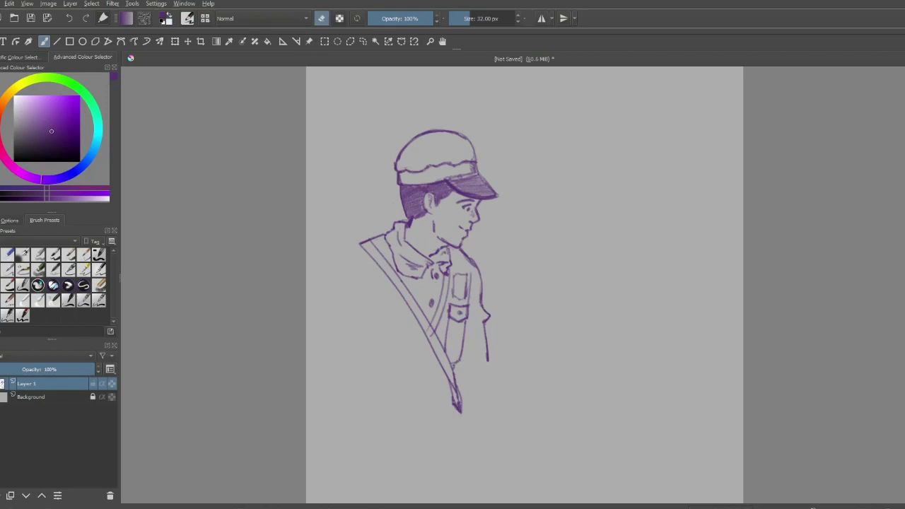
pyautogui.moveTo(452, 381); pyautogui.dragTo(459, 408)
pyautogui.click(322, 19)
# - Sketch the folds at the far sleeve's elbow and the jacket edge below the strap's end
pyautogui.moveTo(461, 364); pyautogui.dragTo(493, 385)
pyautogui.moveTo(479, 379); pyautogui.dragTo(465, 382)
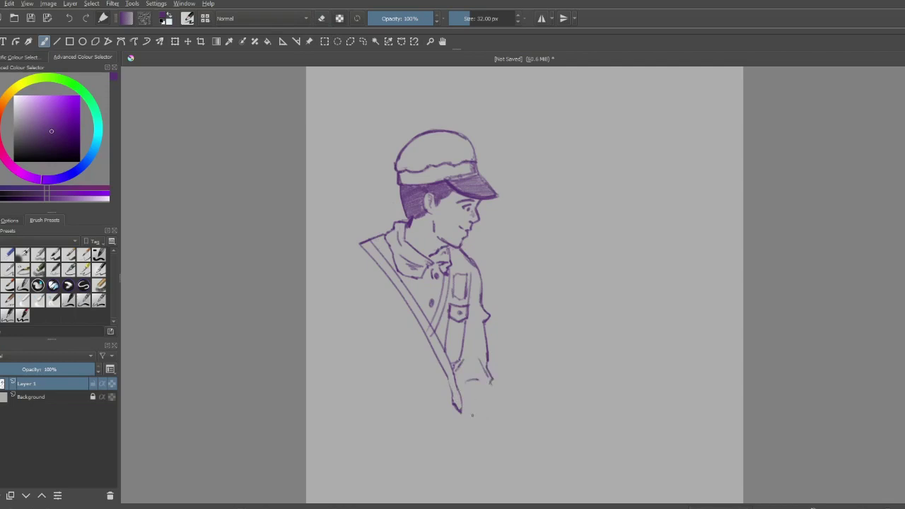
pyautogui.moveTo(457, 409); pyautogui.dragTo(475, 434)
# - Sketch the near shoulder with its armhole and a second chest pocket with a buttoned flap
pyautogui.moveTo(360, 243)
pyautogui.mouseDown()
pyautogui.moveTo(338, 254)
pyautogui.moveTo(349, 249)
pyautogui.moveTo(356, 274)
pyautogui.moveTo(357, 324)
pyautogui.moveTo(378, 311)
pyautogui.mouseUp()
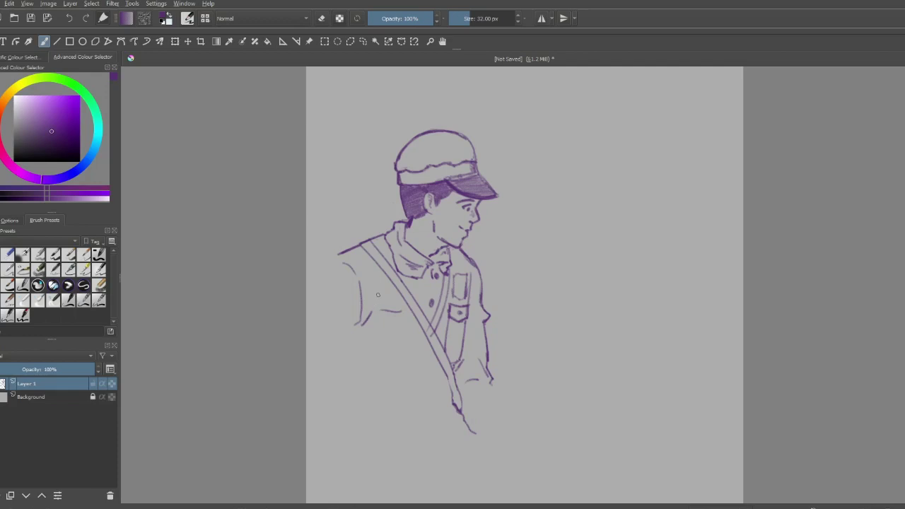
pyautogui.moveTo(375, 309)
pyautogui.mouseDown()
pyautogui.moveTo(387, 325)
pyautogui.moveTo(373, 291)
pyautogui.moveTo(401, 314)
pyautogui.moveTo(379, 325)
pyautogui.moveTo(397, 323)
pyautogui.moveTo(375, 319)
pyautogui.moveTo(401, 309)
pyautogui.moveTo(396, 324)
pyautogui.mouseUp()
pyautogui.hotkey('ctrl', 'z')
pyautogui.hotkey('ctrl', 'z')
pyautogui.hotkey('ctrl', 'z')
pyautogui.hotkey('ctrl', 'z')
pyautogui.moveTo(401, 325)
pyautogui.mouseDown()
pyautogui.moveTo(394, 357)
pyautogui.moveTo(369, 352)
pyautogui.mouseUp()
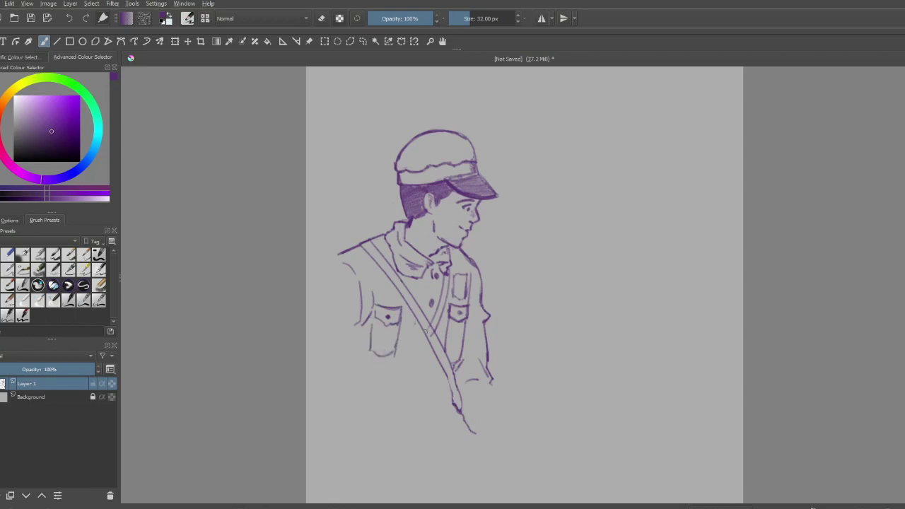
# - Draw a second strap running diagonally to the near waist and erase the lines overlapping inside the first strap
pyautogui.moveTo(424, 335); pyautogui.dragTo(373, 395)
pyautogui.moveTo(425, 342); pyautogui.dragTo(375, 397)
pyautogui.hotkey('ctrl', 'z')
pyautogui.moveTo(427, 341); pyautogui.dragTo(375, 398)
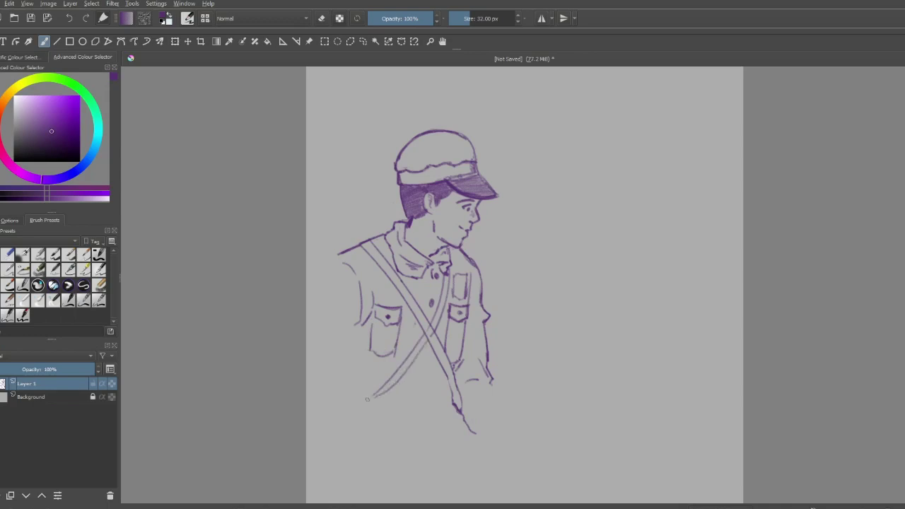
pyautogui.hotkey('ctrl', 'z')
pyautogui.moveTo(428, 339); pyautogui.dragTo(381, 390)
pyautogui.hotkey('ctrl', 'z')
pyautogui.moveTo(427, 340); pyautogui.dragTo(376, 399)
pyautogui.click(322, 19)
pyautogui.press('e')
# - Sketch the near sleeve with its elbow folds and complete the lower jacket with buttons, hem and side edge
pyautogui.moveTo(336, 258)
pyautogui.mouseDown()
pyautogui.moveTo(313, 304)
pyautogui.moveTo(315, 327)
pyautogui.moveTo(356, 336)
pyautogui.moveTo(350, 364)
pyautogui.mouseUp()
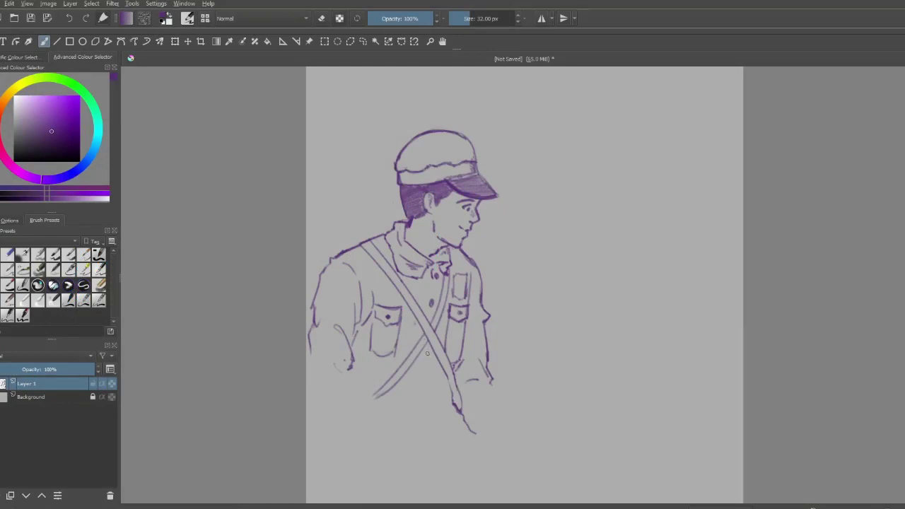
pyautogui.moveTo(427, 353); pyautogui.dragTo(427, 350)
pyautogui.moveTo(421, 394); pyautogui.dragTo(420, 393)
pyautogui.click(417, 424)
pyautogui.moveTo(436, 419)
pyautogui.mouseDown()
pyautogui.moveTo(402, 437)
pyautogui.moveTo(452, 437)
pyautogui.mouseUp()
pyautogui.moveTo(357, 327); pyautogui.dragTo(353, 339)
pyautogui.moveTo(349, 369)
pyautogui.mouseDown()
pyautogui.moveTo(352, 390)
pyautogui.moveTo(393, 436)
pyautogui.mouseUp()
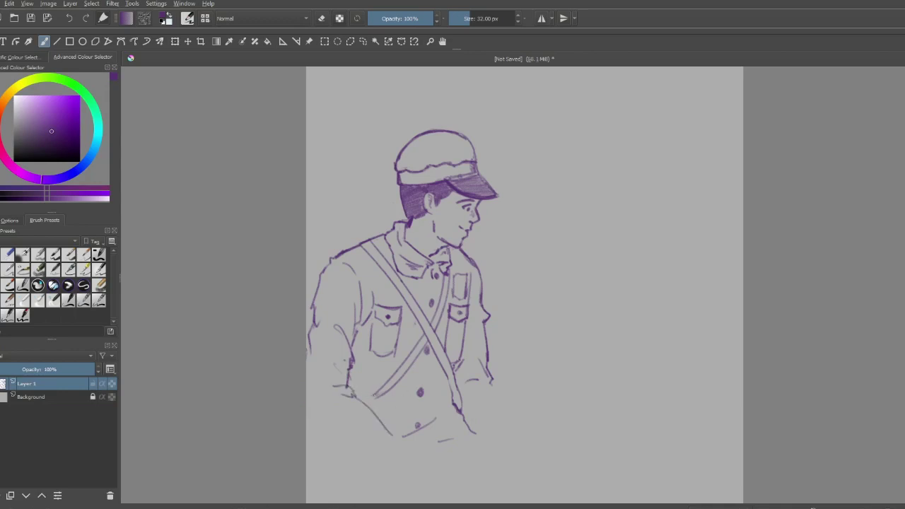
# - Extend the second strap to the jacket's side edge, clean up its lines and add a short shoulder crease
pyautogui.moveTo(385, 390); pyautogui.dragTo(366, 410)
pyautogui.click(326, 19)
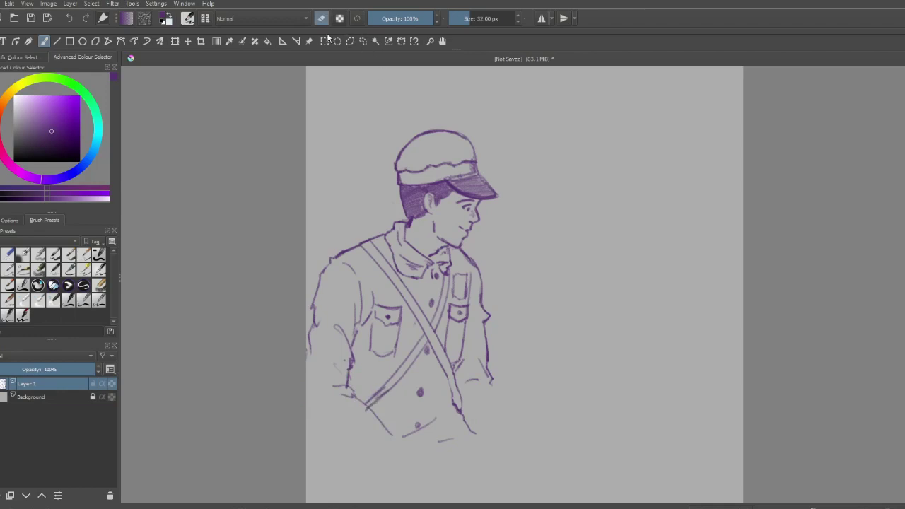
pyautogui.click(366, 408)
pyautogui.moveTo(372, 400); pyautogui.dragTo(382, 389)
pyautogui.click(324, 20)
pyautogui.moveTo(357, 273); pyautogui.dragTo(372, 267)
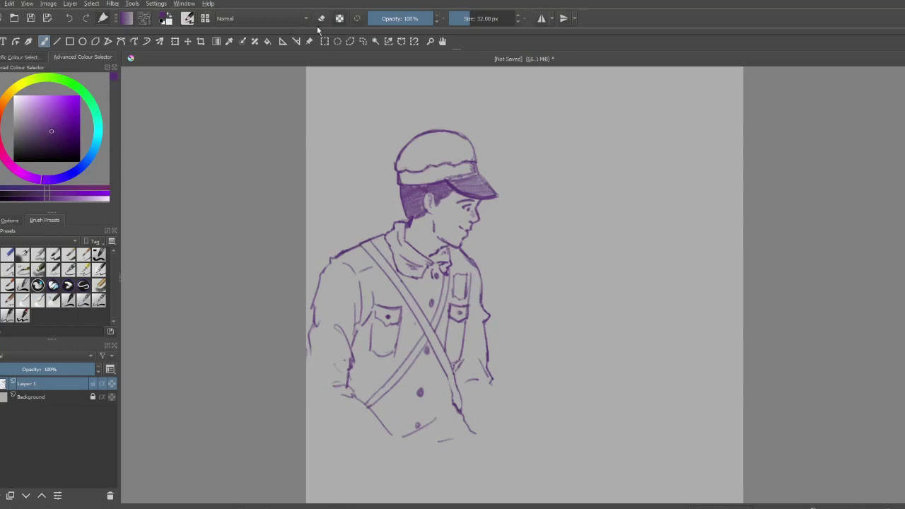
# - Erase the rough outer and inner edges of the near sleeve around the elbow and redraw them as cleaner lines
pyautogui.press('e')
pyautogui.moveTo(314, 306); pyautogui.dragTo(314, 323)
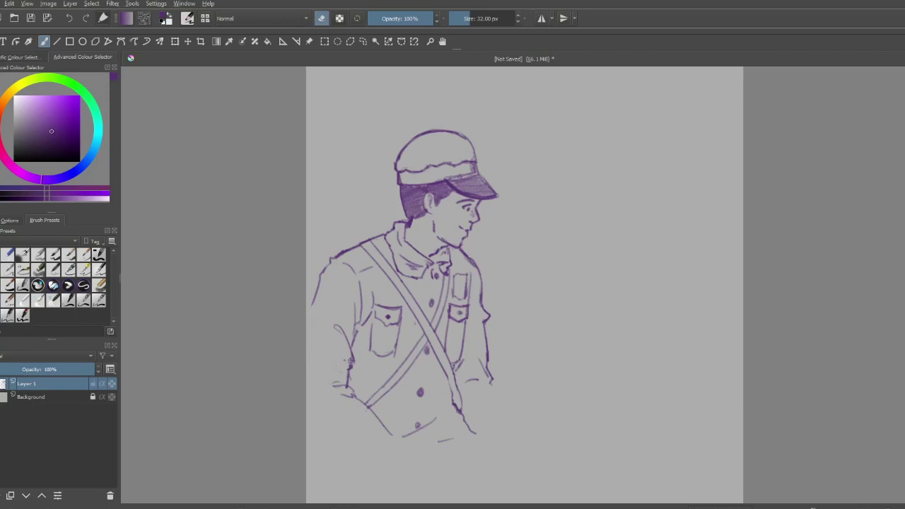
pyautogui.moveTo(351, 361); pyautogui.dragTo(350, 367)
pyautogui.press('e')
pyautogui.moveTo(352, 350); pyautogui.dragTo(347, 374)
pyautogui.moveTo(313, 302); pyautogui.dragTo(306, 358)
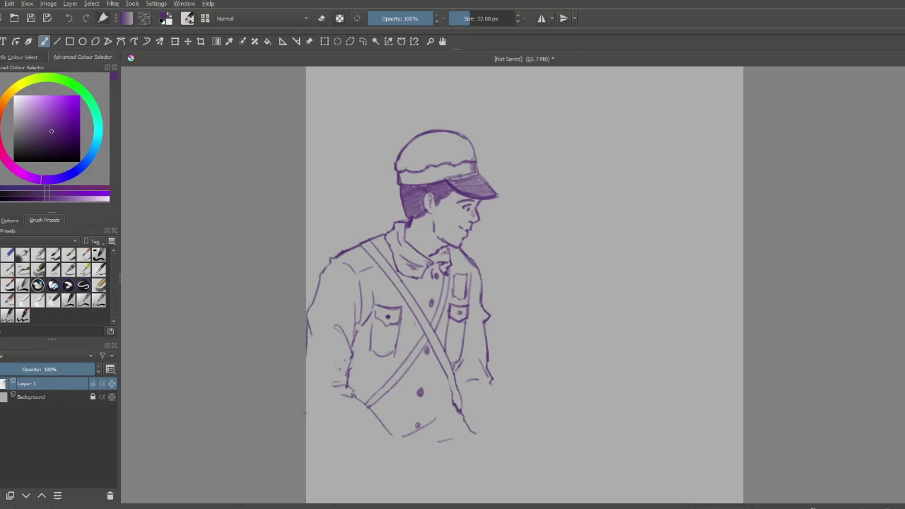
# - Sketch the underside of the near forearm and its cuff below the waist
pyautogui.moveTo(306, 418)
pyautogui.mouseDown()
pyautogui.moveTo(367, 454)
pyautogui.moveTo(392, 435)
pyautogui.mouseUp()
pyautogui.moveTo(337, 437); pyautogui.dragTo(368, 457)
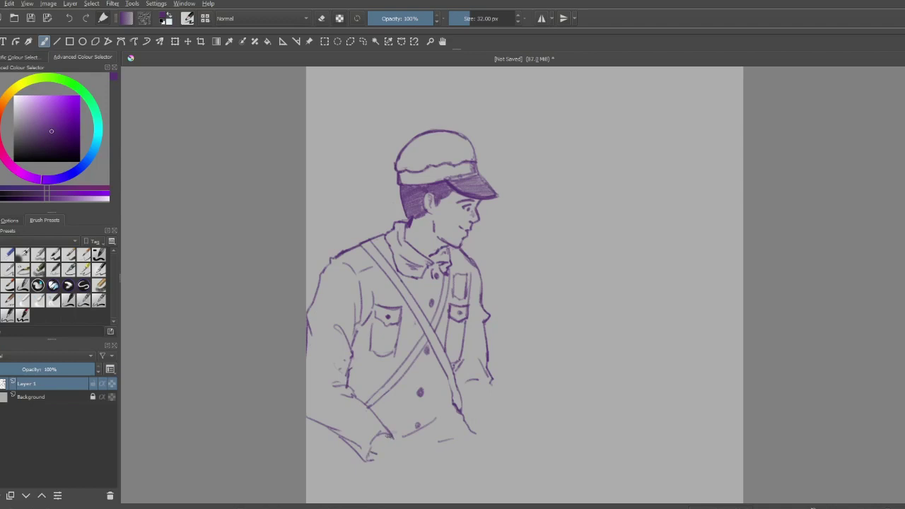
pyautogui.moveTo(397, 440)
pyautogui.mouseDown()
pyautogui.moveTo(425, 472)
pyautogui.moveTo(417, 475)
pyautogui.mouseUp()
pyautogui.hotkey('ctrl', 'z')
pyautogui.hotkey('ctrl', 'z')
pyautogui.moveTo(406, 444)
pyautogui.mouseDown()
pyautogui.moveTo(432, 481)
pyautogui.moveTo(410, 465)
pyautogui.moveTo(421, 487)
pyautogui.mouseUp()
pyautogui.hotkey('ctrl', 'z')
pyautogui.hotkey('ctrl', 'z')
pyautogui.moveTo(410, 447)
pyautogui.mouseDown()
pyautogui.moveTo(427, 481)
pyautogui.moveTo(405, 462)
pyautogui.moveTo(409, 486)
pyautogui.moveTo(405, 463)
pyautogui.moveTo(408, 490)
pyautogui.mouseUp()
pyautogui.hotkey('ctrl', 'z')
pyautogui.moveTo(405, 478); pyautogui.dragTo(413, 486)
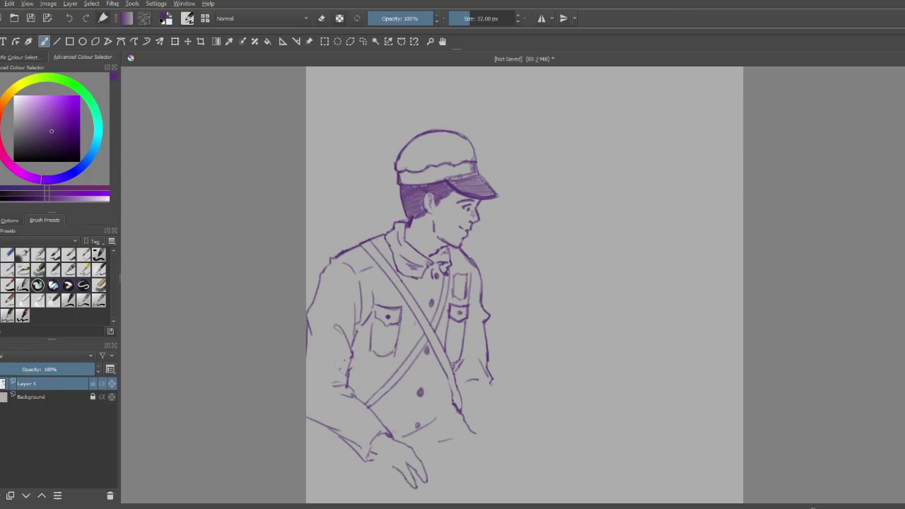
pyautogui.moveTo(393, 468)
pyautogui.mouseDown()
pyautogui.moveTo(403, 493)
pyautogui.moveTo(378, 474)
pyautogui.mouseUp()
pyautogui.hotkey('ctrl', 'z')
pyautogui.hotkey('ctrl', 'z')
pyautogui.hotkey('ctrl', 'z')
pyautogui.hotkey('ctrl', 'z')
pyautogui.hotkey('ctrl', 'z')
pyautogui.hotkey('ctrl', 'z')
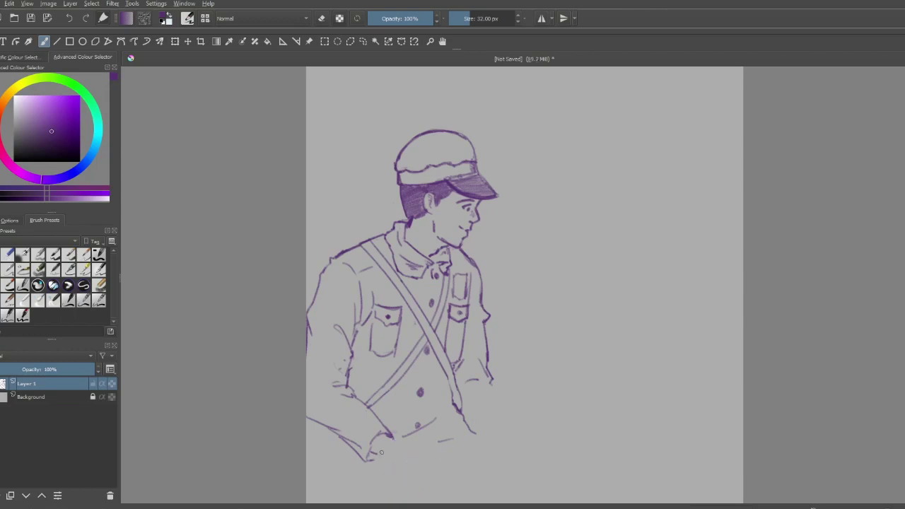
# - Sketch the near hand with spread fingers hanging from the cuff
pyautogui.moveTo(376, 453)
pyautogui.mouseDown()
pyautogui.moveTo(388, 490)
pyautogui.moveTo(386, 472)
pyautogui.moveTo(403, 495)
pyautogui.moveTo(400, 478)
pyautogui.moveTo(392, 489)
pyautogui.mouseUp()
pyautogui.moveTo(400, 467)
pyautogui.mouseDown()
pyautogui.moveTo(415, 488)
pyautogui.moveTo(410, 468)
pyautogui.moveTo(412, 485)
pyautogui.moveTo(423, 482)
pyautogui.moveTo(421, 461)
pyautogui.moveTo(407, 452)
pyautogui.mouseUp()
pyautogui.moveTo(413, 454)
pyautogui.mouseDown()
pyautogui.moveTo(386, 437)
pyautogui.moveTo(390, 456)
pyautogui.moveTo(429, 468)
pyautogui.mouseUp()
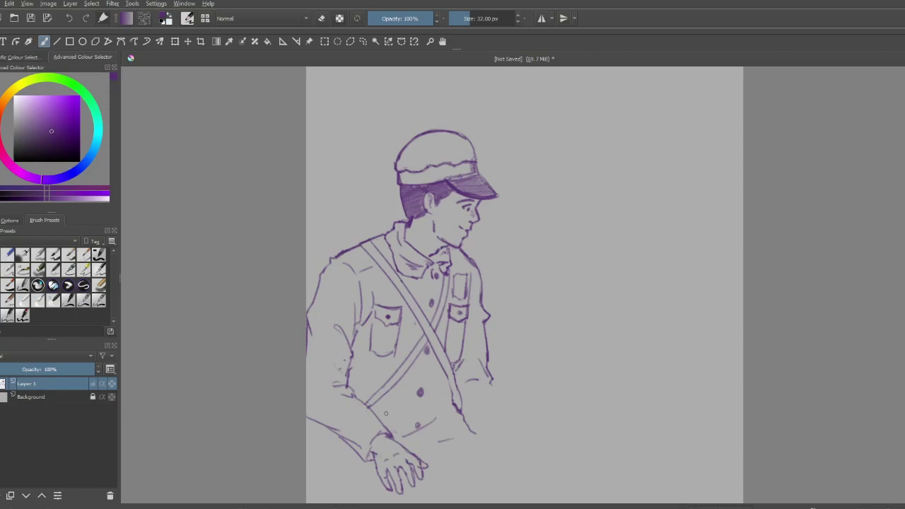
# - Add a short crease by the lowest jacket button and sketch the curved jacket lines below the near forearm
pyautogui.moveTo(405, 418); pyautogui.dragTo(412, 418)
pyautogui.moveTo(355, 457); pyautogui.dragTo(309, 491)
pyautogui.moveTo(338, 438); pyautogui.dragTo(307, 474)
pyautogui.moveTo(338, 444); pyautogui.dragTo(304, 486)
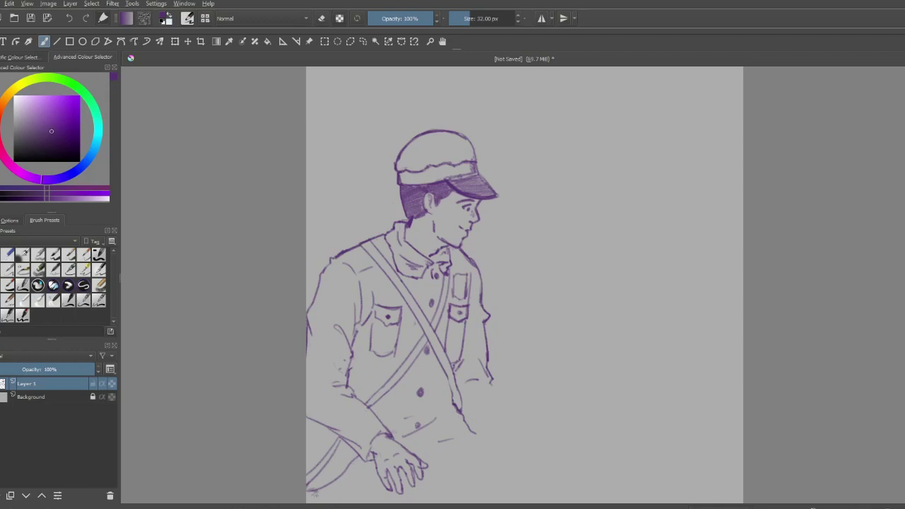
pyautogui.moveTo(316, 494)
pyautogui.mouseDown()
pyautogui.moveTo(346, 503)
pyautogui.moveTo(334, 498)
pyautogui.mouseUp()
pyautogui.scroll(-2, 466, 376)
pyautogui.scroll(1, 467, 377)
pyautogui.hotkey('ctrl', 'z')
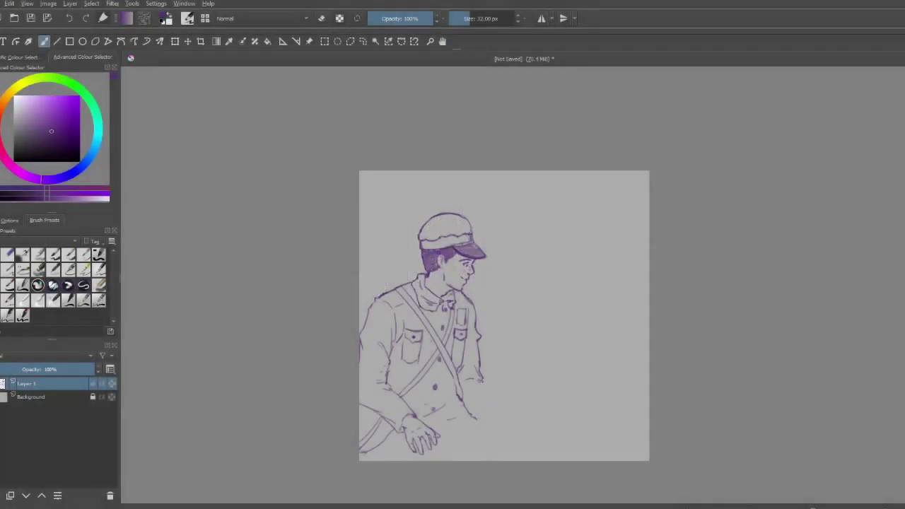
# - Sketch the far forearm tapering down to the cuff and the far hand with its bent fingers
pyautogui.moveTo(485, 391); pyautogui.dragTo(493, 405)
pyautogui.scroll(3, 467, 429)
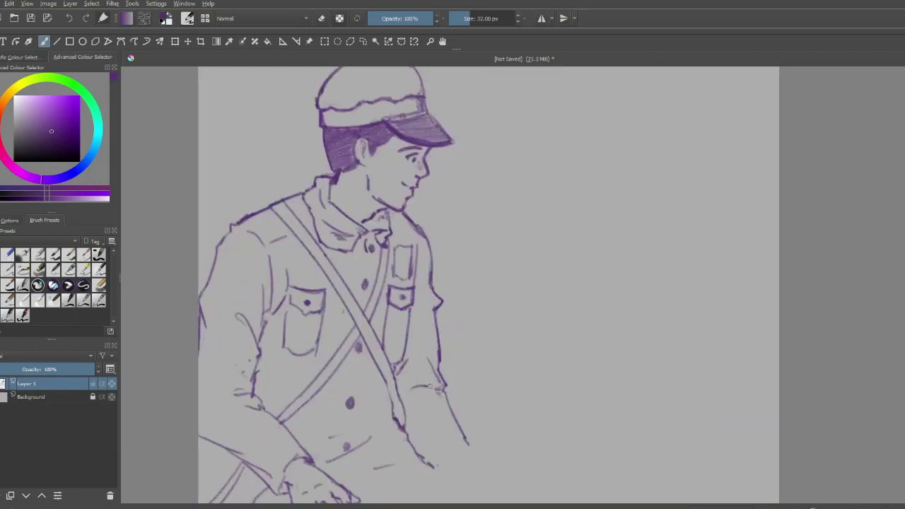
pyautogui.moveTo(435, 449); pyautogui.dragTo(383, 370)
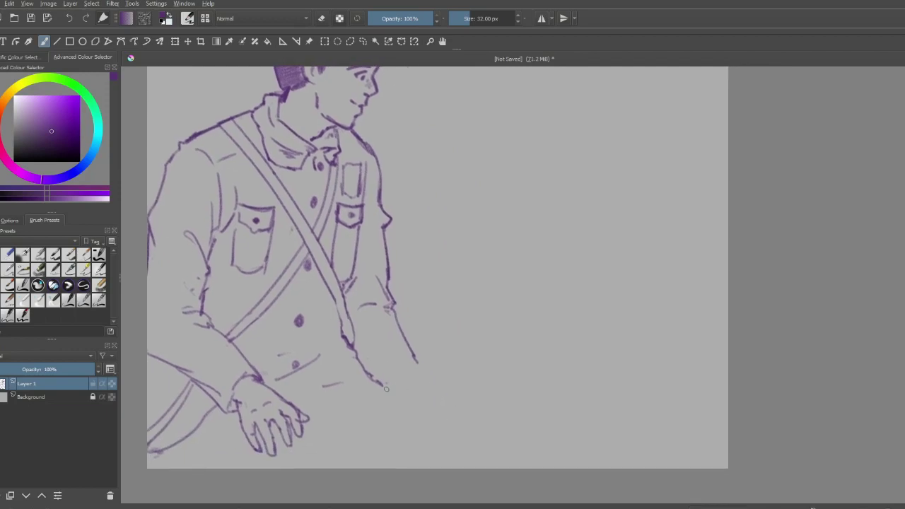
pyautogui.moveTo(386, 385)
pyautogui.mouseDown()
pyautogui.moveTo(418, 365)
pyautogui.moveTo(420, 371)
pyautogui.moveTo(388, 386)
pyautogui.moveTo(400, 408)
pyautogui.moveTo(400, 393)
pyautogui.moveTo(410, 392)
pyautogui.moveTo(427, 414)
pyautogui.moveTo(418, 383)
pyautogui.moveTo(427, 397)
pyautogui.moveTo(427, 375)
pyautogui.moveTo(429, 410)
pyautogui.mouseUp()
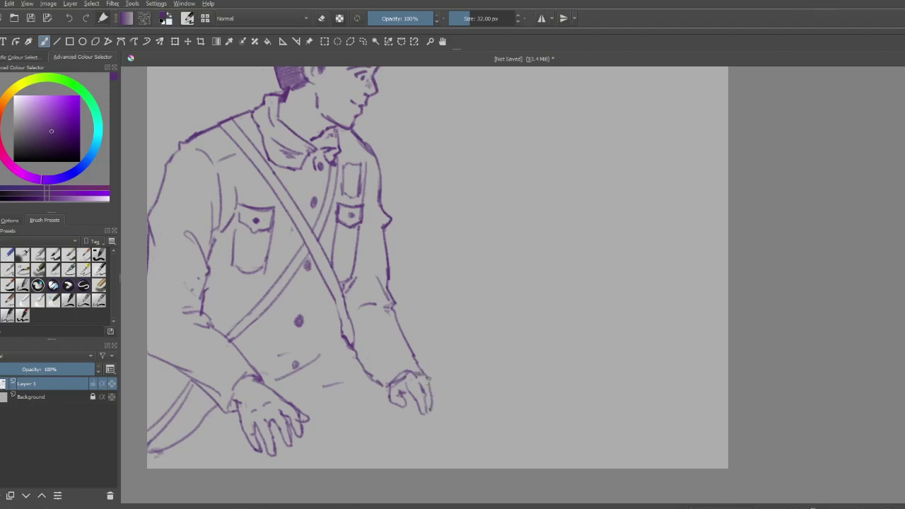
pyautogui.moveTo(429, 379); pyautogui.dragTo(438, 411)
# - Sketch the lap line between the hands, the near knee's contour and the trouser folds beneath the near hand
pyautogui.moveTo(389, 397)
pyautogui.mouseDown()
pyautogui.moveTo(341, 456)
pyautogui.moveTo(322, 431)
pyautogui.moveTo(369, 332)
pyautogui.moveTo(361, 385)
pyautogui.mouseUp()
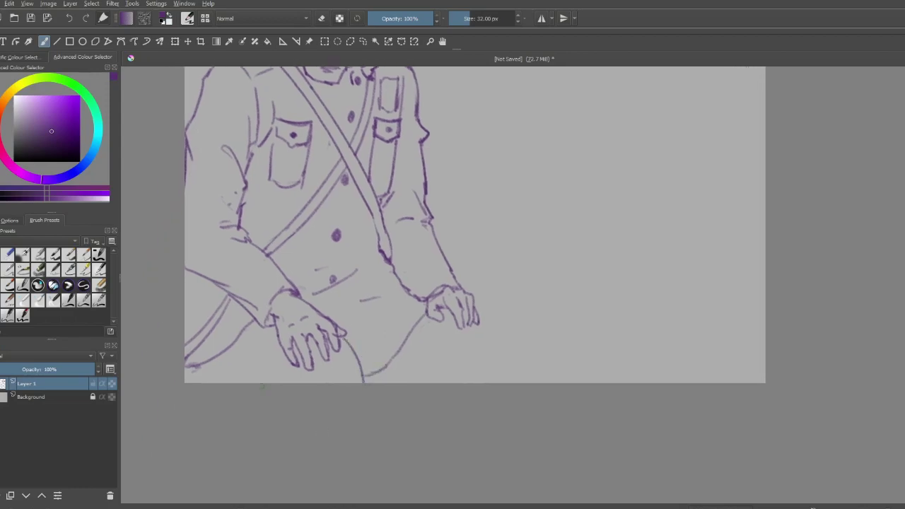
pyautogui.moveTo(257, 393); pyautogui.dragTo(340, 373)
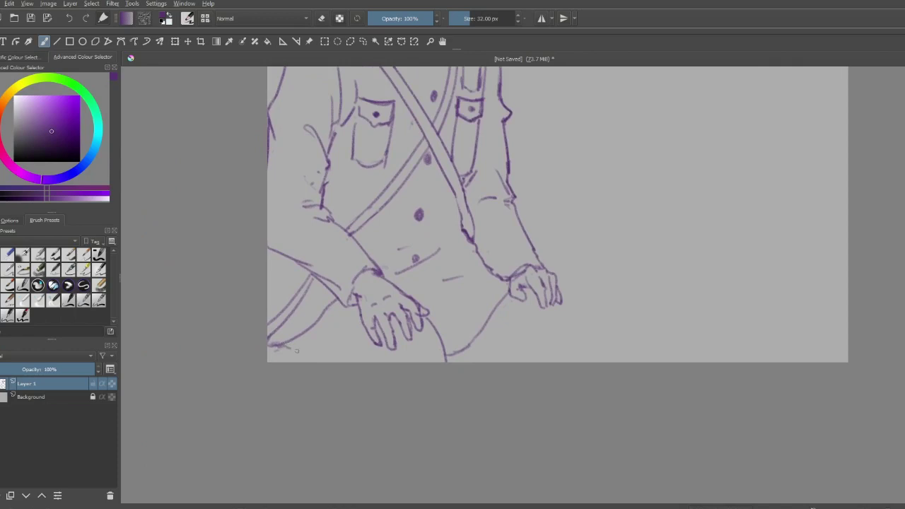
pyautogui.moveTo(295, 350)
pyautogui.mouseDown()
pyautogui.moveTo(331, 360)
pyautogui.moveTo(347, 318)
pyautogui.moveTo(336, 362)
pyautogui.moveTo(389, 359)
pyautogui.mouseUp()
pyautogui.moveTo(478, 348); pyautogui.dragTo(325, 380)
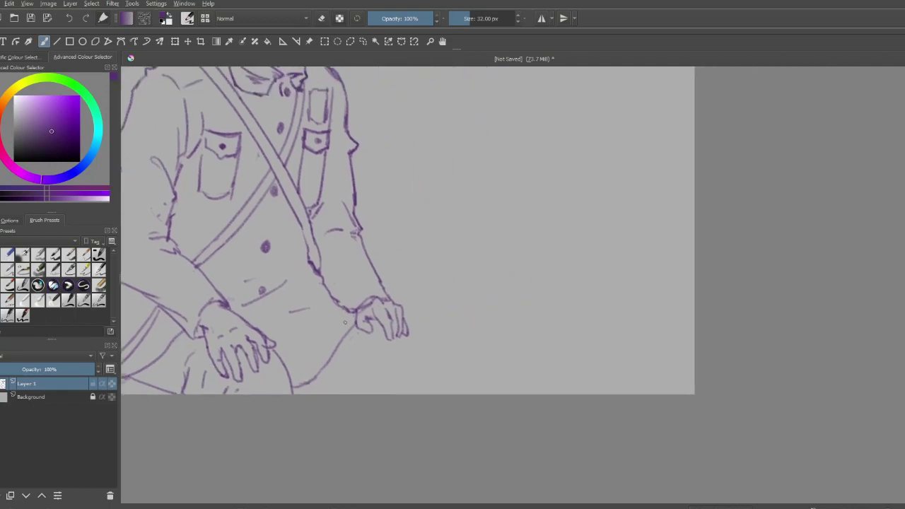
# - Redraw the top of the far thigh as a higher curve from the far hand and erase the old line
pyautogui.moveTo(355, 320); pyautogui.dragTo(304, 368)
pyautogui.hotkey('ctrl', 'z')
pyautogui.moveTo(353, 319); pyautogui.dragTo(294, 373)
pyautogui.press('e')
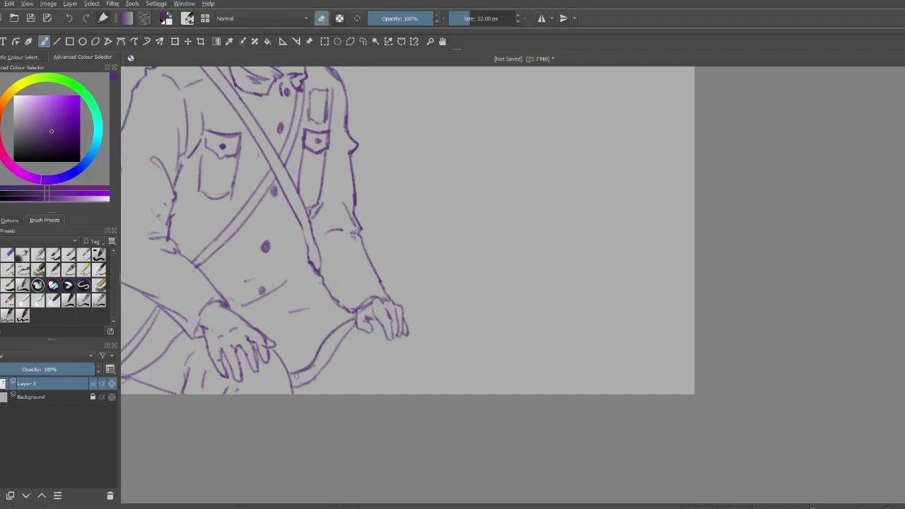
pyautogui.moveTo(295, 387)
pyautogui.mouseDown()
pyautogui.moveTo(317, 375)
pyautogui.moveTo(312, 366)
pyautogui.moveTo(327, 363)
pyautogui.moveTo(355, 320)
pyautogui.mouseUp()
pyautogui.click(322, 19)
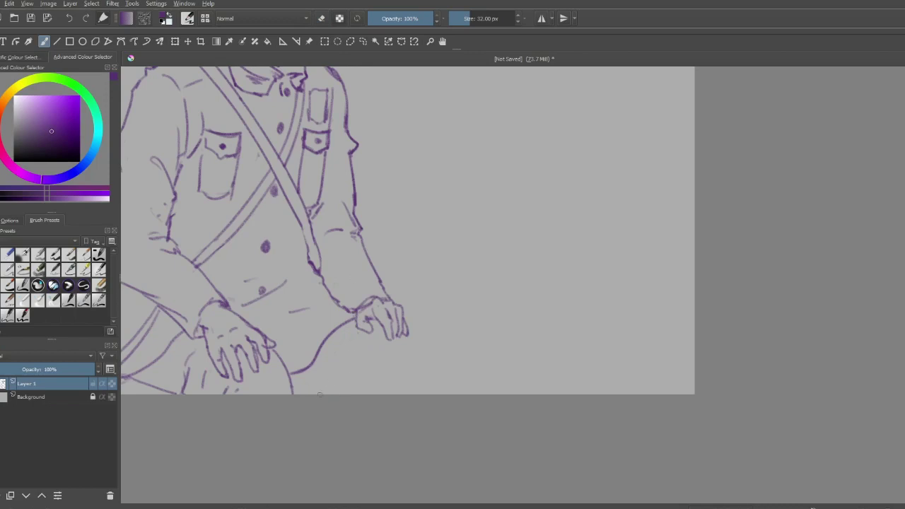
# - Sketch the far leg's underside, trouser folds and rounded knee outline running down to the canvas edge
pyautogui.moveTo(292, 383); pyautogui.dragTo(335, 382)
pyautogui.moveTo(358, 350)
pyautogui.mouseDown()
pyautogui.moveTo(339, 360)
pyautogui.moveTo(344, 369)
pyautogui.mouseUp()
pyautogui.moveTo(363, 367); pyautogui.dragTo(341, 386)
pyautogui.moveTo(350, 383)
pyautogui.mouseDown()
pyautogui.moveTo(326, 392)
pyautogui.moveTo(371, 385)
pyautogui.mouseUp()
pyautogui.moveTo(409, 335)
pyautogui.mouseDown()
pyautogui.moveTo(424, 354)
pyautogui.moveTo(422, 396)
pyautogui.mouseUp()
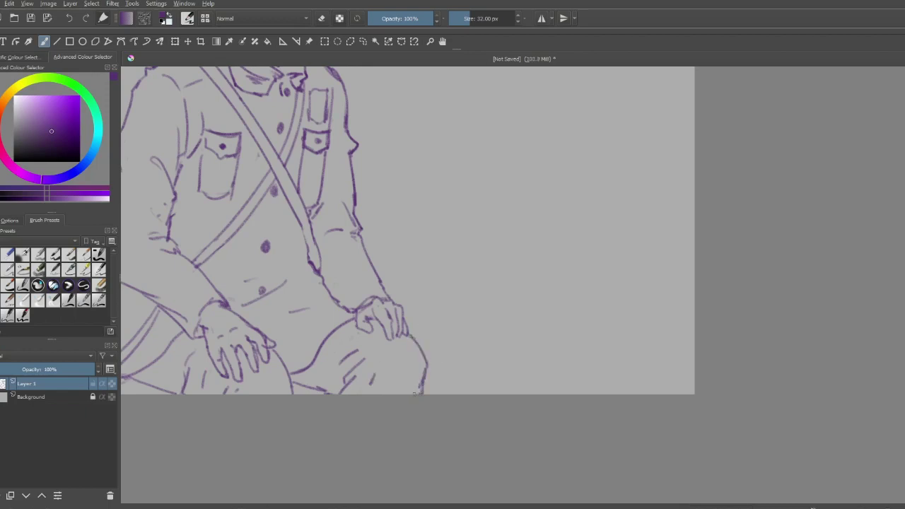
pyautogui.hotkey('ctrl', 'z')
pyautogui.moveTo(407, 335); pyautogui.dragTo(414, 394)
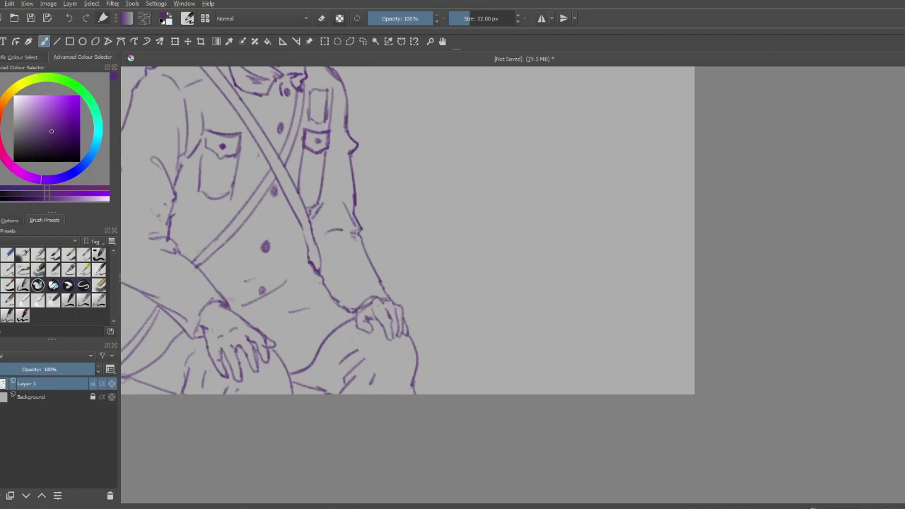
# - Hatch short strokes along the man's jaw and add a new layer above the sketch
pyautogui.moveTo(268, 118); pyautogui.dragTo(290, 304)
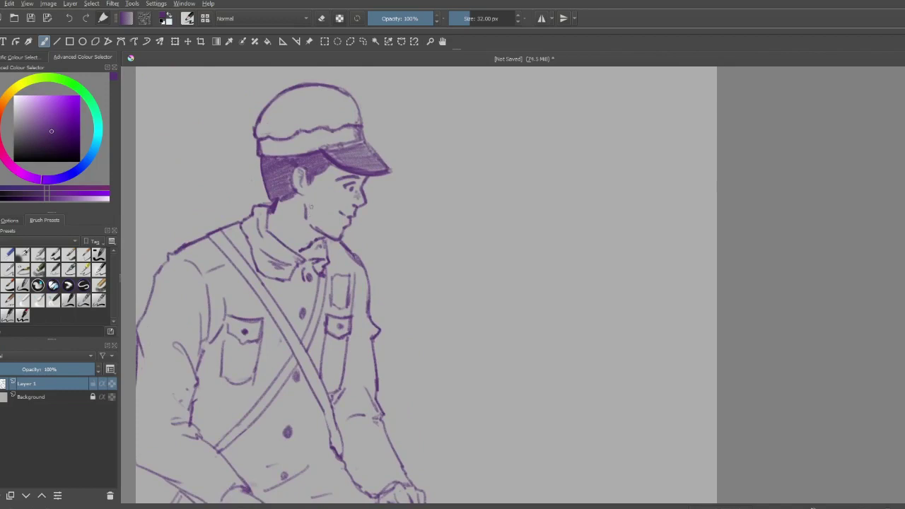
pyautogui.moveTo(309, 208); pyautogui.dragTo(323, 216)
pyautogui.moveTo(418, 392); pyautogui.dragTo(323, 285)
pyautogui.press('Insert')
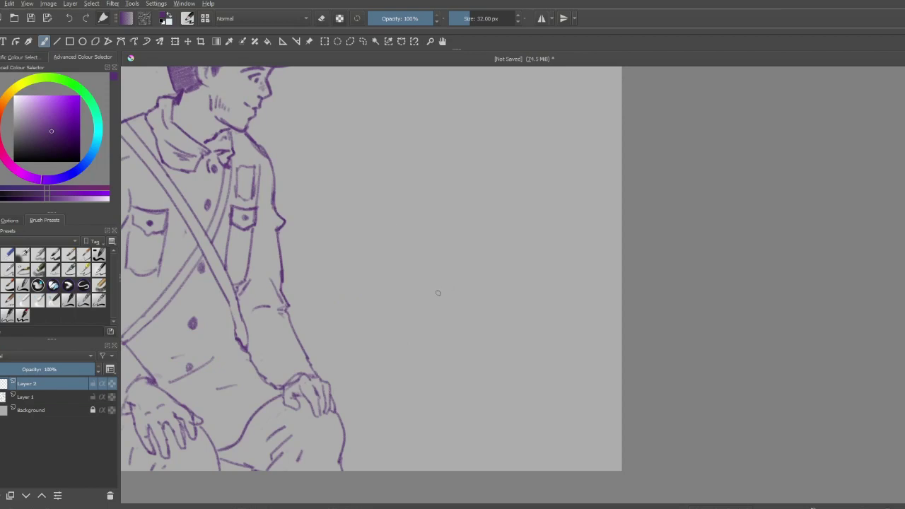
# - Sketch a child's rounded face contour and the beginning of a jagged fringe beside the man
pyautogui.moveTo(449, 278)
pyautogui.mouseDown()
pyautogui.moveTo(398, 286)
pyautogui.moveTo(381, 255)
pyautogui.moveTo(393, 231)
pyautogui.moveTo(427, 208)
pyautogui.moveTo(413, 229)
pyautogui.moveTo(397, 229)
pyautogui.moveTo(402, 216)
pyautogui.moveTo(383, 229)
pyautogui.mouseUp()
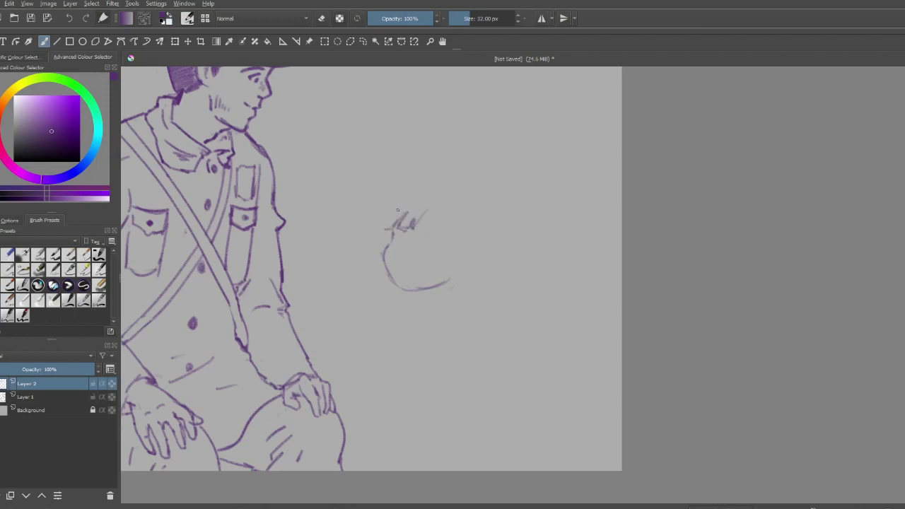
pyautogui.moveTo(410, 194)
pyautogui.mouseDown()
pyautogui.moveTo(380, 226)
pyautogui.moveTo(416, 190)
pyautogui.moveTo(392, 238)
pyautogui.mouseUp()
pyautogui.moveTo(400, 206)
pyautogui.mouseDown()
pyautogui.moveTo(385, 227)
pyautogui.moveTo(432, 234)
pyautogui.mouseUp()
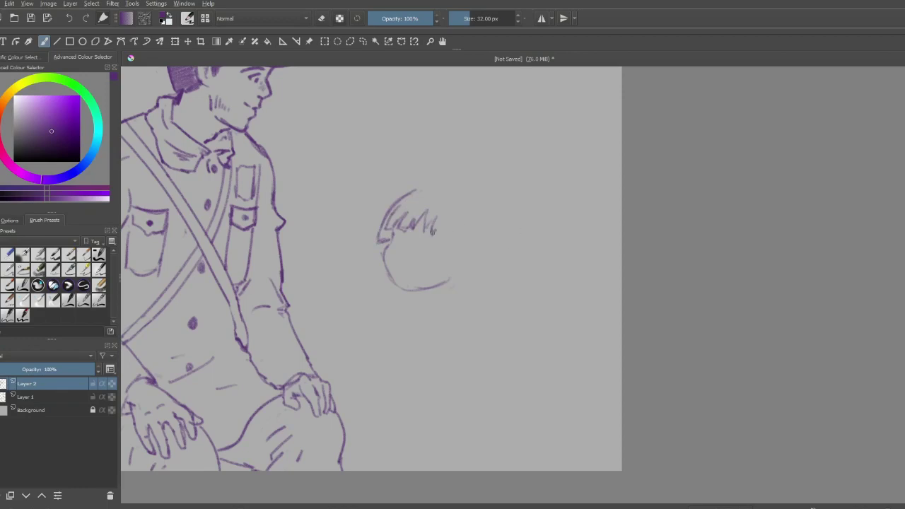
# - Complete the child's bobbed hair with the rest of the fringe, jagged side ends and a rounded crown
pyautogui.moveTo(436, 236); pyautogui.dragTo(463, 248)
pyautogui.moveTo(459, 237)
pyautogui.mouseDown()
pyautogui.moveTo(442, 272)
pyautogui.moveTo(459, 261)
pyautogui.moveTo(455, 272)
pyautogui.moveTo(484, 273)
pyautogui.mouseUp()
pyautogui.moveTo(486, 207); pyautogui.dragTo(482, 281)
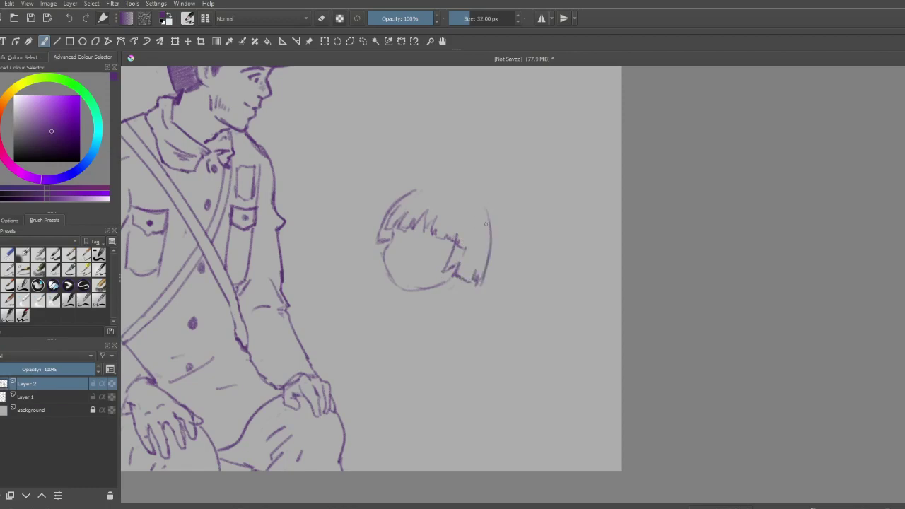
pyautogui.moveTo(486, 224)
pyautogui.mouseDown()
pyautogui.moveTo(468, 195)
pyautogui.moveTo(428, 183)
pyautogui.moveTo(402, 196)
pyautogui.mouseUp()
pyautogui.moveTo(455, 188); pyautogui.dragTo(476, 201)
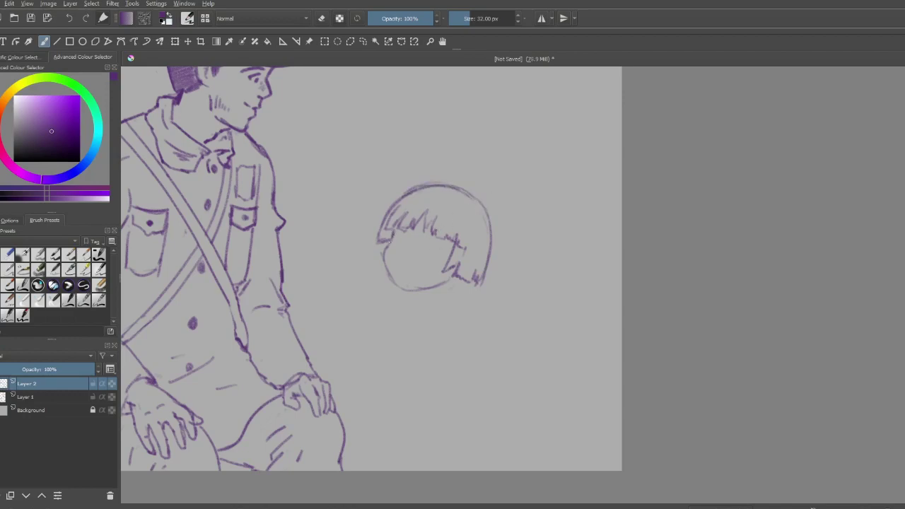
# - Sketch the child's eyes, eyebrows and nose below the fringe
pyautogui.moveTo(393, 228); pyautogui.dragTo(389, 274)
pyautogui.moveTo(426, 240); pyautogui.dragTo(442, 246)
pyautogui.moveTo(397, 242); pyautogui.dragTo(398, 244)
pyautogui.moveTo(424, 246); pyautogui.dragTo(431, 252)
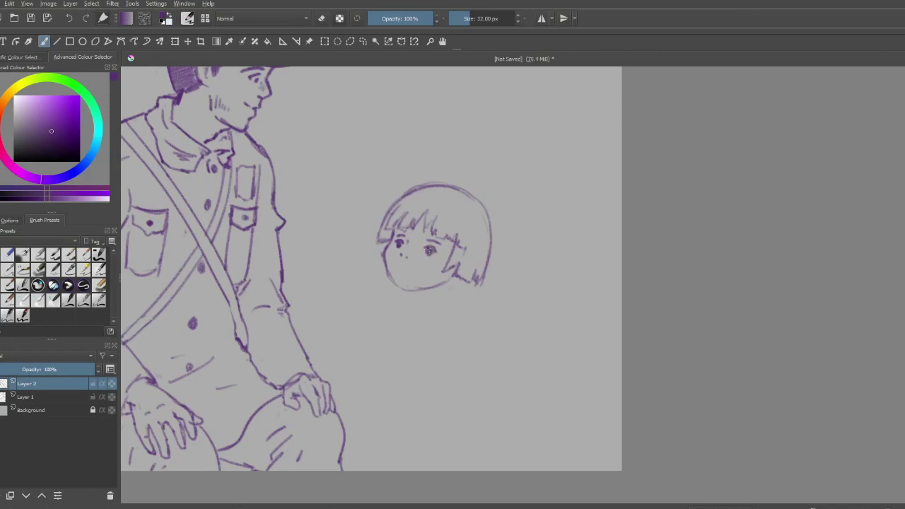
# - Refine the child's eyes, then add the mouth and cheek marks and strengthen the jawline
pyautogui.press('e')
pyautogui.moveTo(397, 242); pyautogui.dragTo(430, 252)
pyautogui.click(321, 19)
pyautogui.moveTo(426, 249); pyautogui.dragTo(432, 252)
pyautogui.moveTo(421, 274); pyautogui.dragTo(424, 274)
pyautogui.moveTo(398, 267)
pyautogui.mouseDown()
pyautogui.moveTo(409, 269)
pyautogui.moveTo(401, 269)
pyautogui.mouseUp()
pyautogui.moveTo(391, 275)
pyautogui.mouseDown()
pyautogui.moveTo(399, 291)
pyautogui.moveTo(426, 292)
pyautogui.mouseUp()
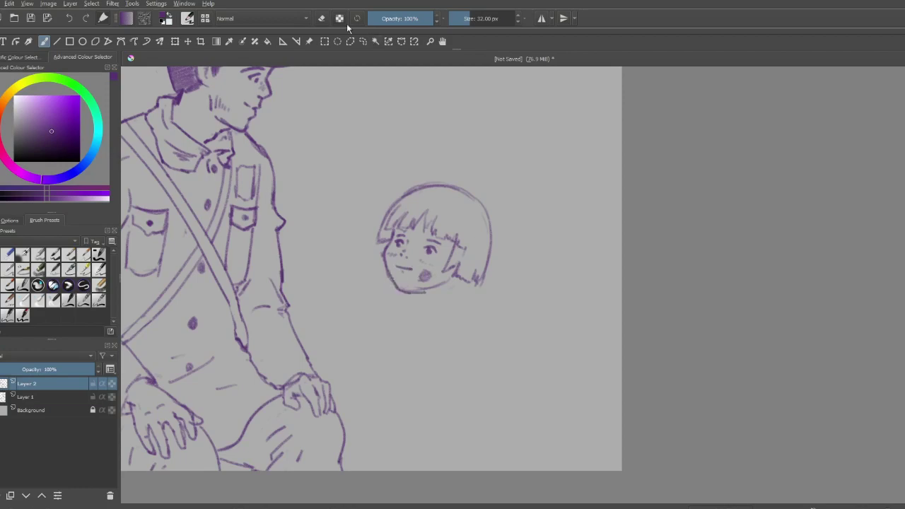
# - Erase the child's back jawline and the stray strokes at the side of the fringe
pyautogui.click(321, 19)
pyautogui.moveTo(427, 288)
pyautogui.mouseDown()
pyautogui.moveTo(420, 287)
pyautogui.moveTo(454, 282)
pyautogui.mouseUp()
pyautogui.moveTo(465, 239); pyautogui.dragTo(463, 254)
# - Draw the child's neck below the hair and a pointed shirt collar around it
pyautogui.click(321, 18)
pyautogui.moveTo(442, 288)
pyautogui.mouseDown()
pyautogui.moveTo(474, 280)
pyautogui.moveTo(453, 287)
pyautogui.mouseUp()
pyautogui.moveTo(448, 287)
pyautogui.mouseDown()
pyautogui.moveTo(442, 299)
pyautogui.moveTo(447, 290)
pyautogui.mouseUp()
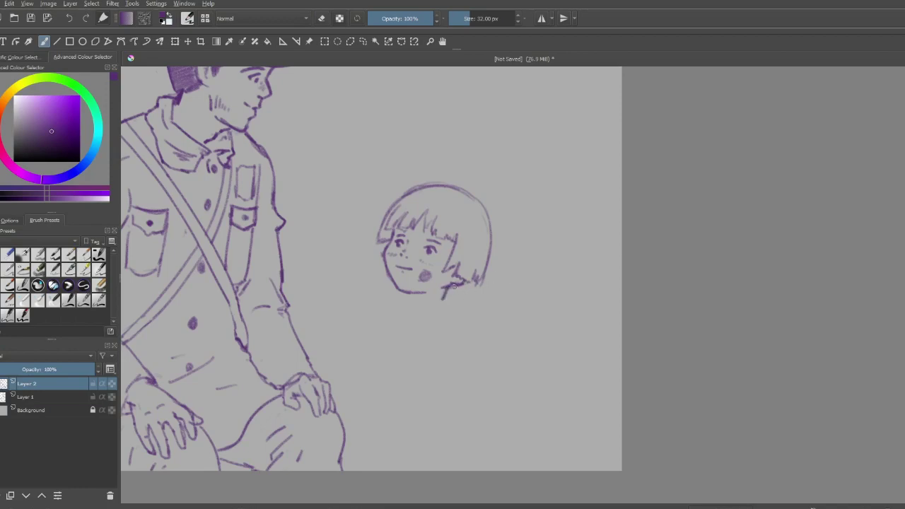
pyautogui.hotkey('ctrl', 'z')
pyautogui.hotkey('ctrl', 'z')
pyautogui.moveTo(449, 287)
pyautogui.mouseDown()
pyautogui.moveTo(444, 297)
pyautogui.moveTo(420, 299)
pyautogui.moveTo(447, 298)
pyautogui.moveTo(452, 308)
pyautogui.moveTo(427, 310)
pyautogui.moveTo(399, 290)
pyautogui.moveTo(389, 298)
pyautogui.moveTo(421, 319)
pyautogui.moveTo(450, 321)
pyautogui.moveTo(452, 304)
pyautogui.moveTo(439, 296)
pyautogui.mouseUp()
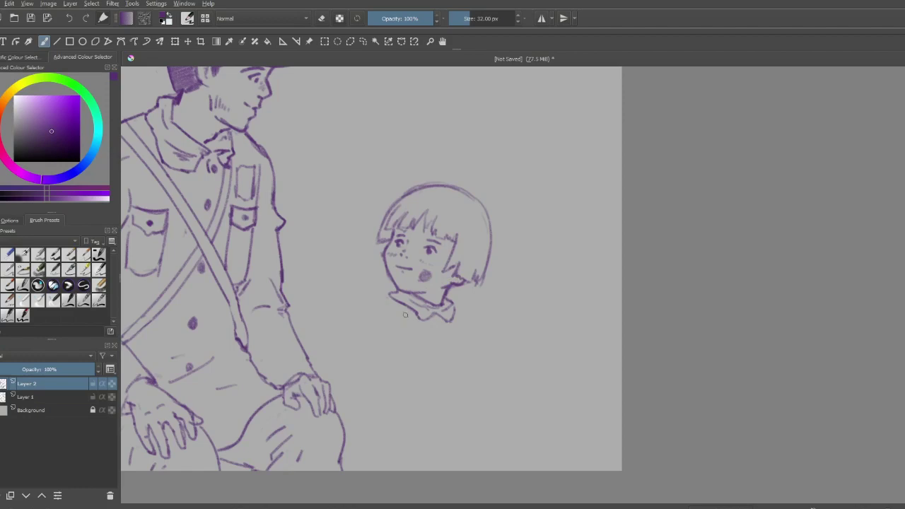
# - Draw a shoulder strap running from the child's collar down to the chest
pyautogui.moveTo(387, 298); pyautogui.dragTo(423, 348)
pyautogui.hotkey('ctrl', 'z')
pyautogui.moveTo(384, 297); pyautogui.dragTo(421, 345)
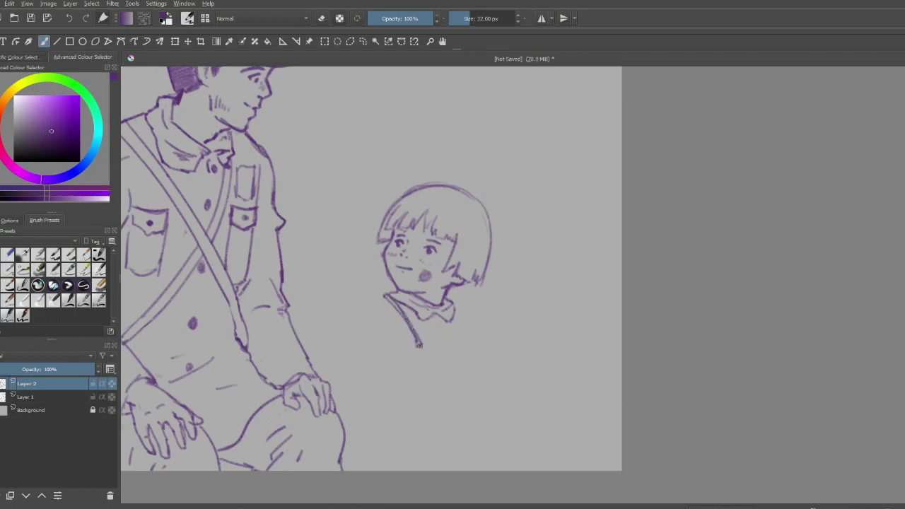
pyautogui.moveTo(418, 344)
pyautogui.mouseDown()
pyautogui.moveTo(460, 353)
pyautogui.moveTo(423, 347)
pyautogui.mouseUp()
# - Sketch the child's puffed sleeves on both sides and add a fastener at the end of the strap
pyautogui.moveTo(383, 296)
pyautogui.mouseDown()
pyautogui.moveTo(343, 332)
pyautogui.moveTo(346, 347)
pyautogui.moveTo(376, 349)
pyautogui.moveTo(388, 313)
pyautogui.moveTo(381, 354)
pyautogui.moveTo(393, 349)
pyautogui.moveTo(350, 354)
pyautogui.moveTo(381, 350)
pyautogui.mouseUp()
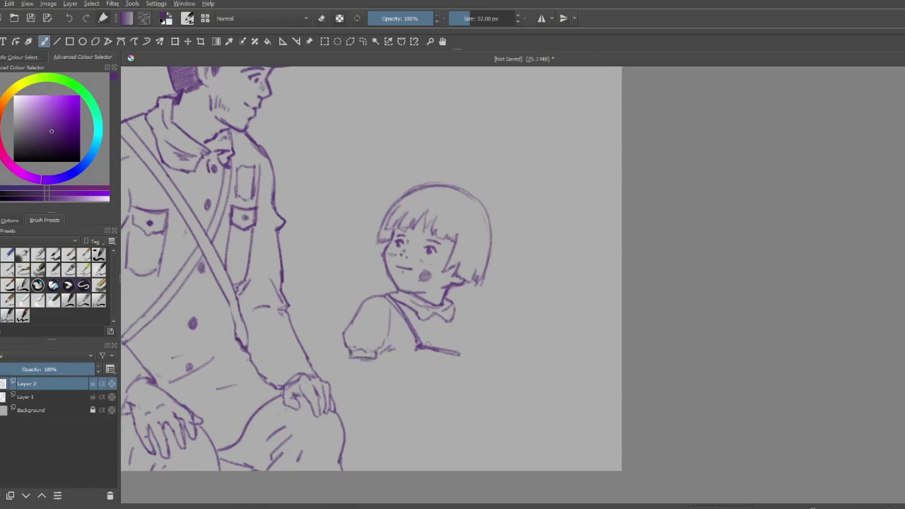
pyautogui.moveTo(416, 351); pyautogui.dragTo(420, 353)
pyautogui.moveTo(461, 345)
pyautogui.mouseDown()
pyautogui.moveTo(461, 309)
pyautogui.moveTo(494, 358)
pyautogui.moveTo(470, 368)
pyautogui.moveTo(482, 369)
pyautogui.mouseUp()
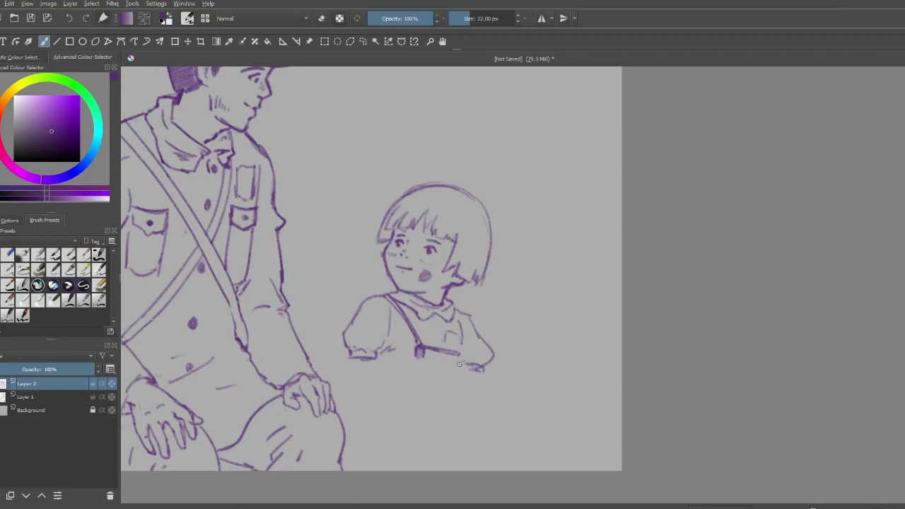
# - Sketch the child's two hands gripping a rectangular book and draw the book's side and lower edges
pyautogui.moveTo(462, 364); pyautogui.dragTo(454, 369)
pyautogui.moveTo(463, 381); pyautogui.dragTo(456, 388)
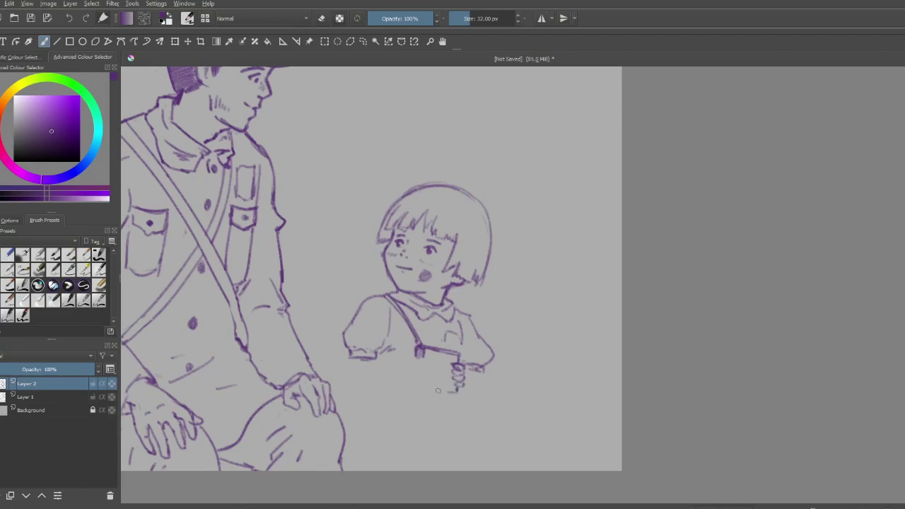
pyautogui.moveTo(456, 387); pyautogui.dragTo(456, 397)
pyautogui.moveTo(454, 386); pyautogui.dragTo(456, 396)
pyautogui.moveTo(419, 390)
pyautogui.mouseDown()
pyautogui.moveTo(454, 396)
pyautogui.moveTo(422, 393)
pyautogui.mouseUp()
pyautogui.moveTo(421, 394); pyautogui.dragTo(412, 391)
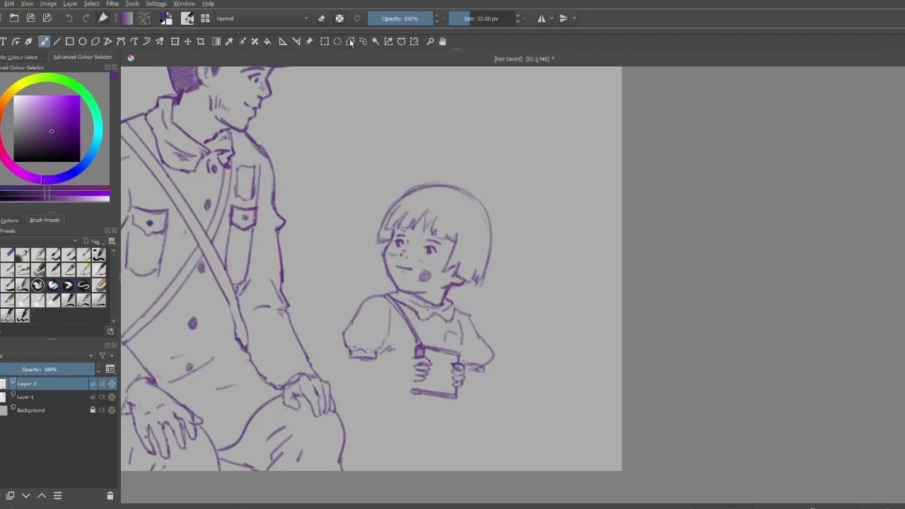
# - Draw the child's bent forearm from the puffed sleeve to the hand and clean up its outer line
pyautogui.press('e')
pyautogui.press('e')
pyautogui.moveTo(411, 353)
pyautogui.mouseDown()
pyautogui.moveTo(396, 369)
pyautogui.moveTo(408, 387)
pyautogui.mouseUp()
pyautogui.hotkey('ctrl', 'z')
pyautogui.moveTo(413, 380)
pyautogui.mouseDown()
pyautogui.moveTo(387, 364)
pyautogui.moveTo(404, 382)
pyautogui.moveTo(360, 387)
pyautogui.mouseUp()
pyautogui.hotkey('ctrl', 'z')
pyautogui.moveTo(398, 383)
pyautogui.mouseDown()
pyautogui.moveTo(352, 392)
pyautogui.moveTo(344, 380)
pyautogui.moveTo(349, 362)
pyautogui.moveTo(347, 385)
pyautogui.moveTo(368, 388)
pyautogui.mouseUp()
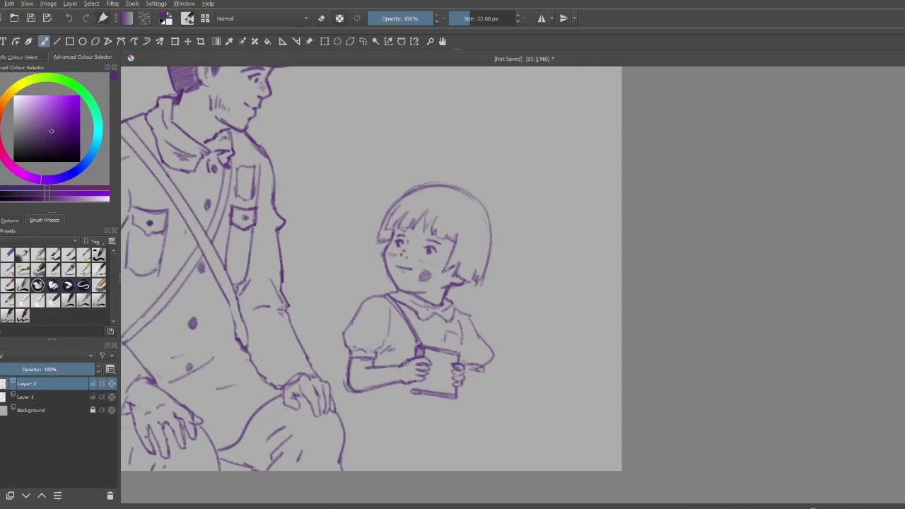
pyautogui.press('e')
pyautogui.moveTo(344, 374)
pyautogui.mouseDown()
pyautogui.moveTo(350, 393)
pyautogui.moveTo(364, 388)
pyautogui.mouseUp()
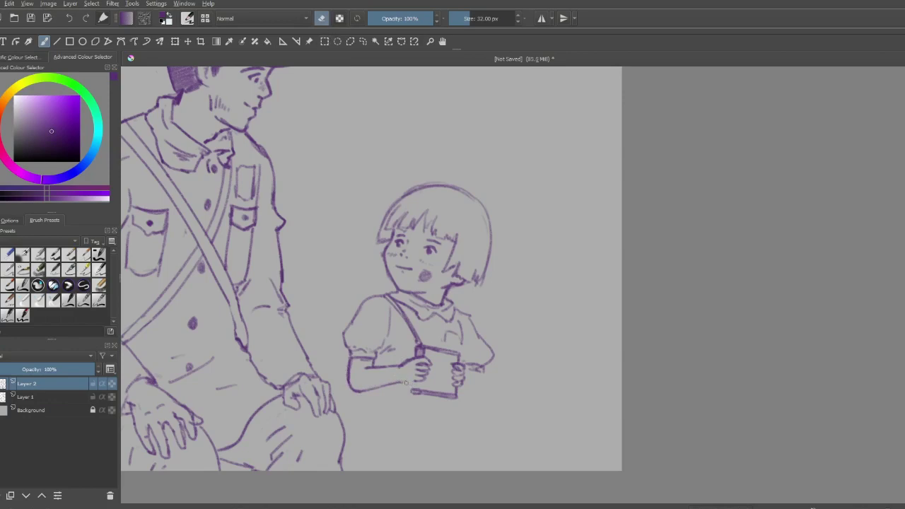
# - Shade the child's book cover with horizontal hatching, add a small label near its top, and mark a crease on the sleeve
pyautogui.click(322, 22)
pyautogui.moveTo(422, 386)
pyautogui.mouseDown()
pyautogui.moveTo(460, 346)
pyautogui.moveTo(445, 368)
pyautogui.moveTo(430, 366)
pyautogui.moveTo(453, 375)
pyautogui.moveTo(434, 372)
pyautogui.moveTo(456, 388)
pyautogui.mouseUp()
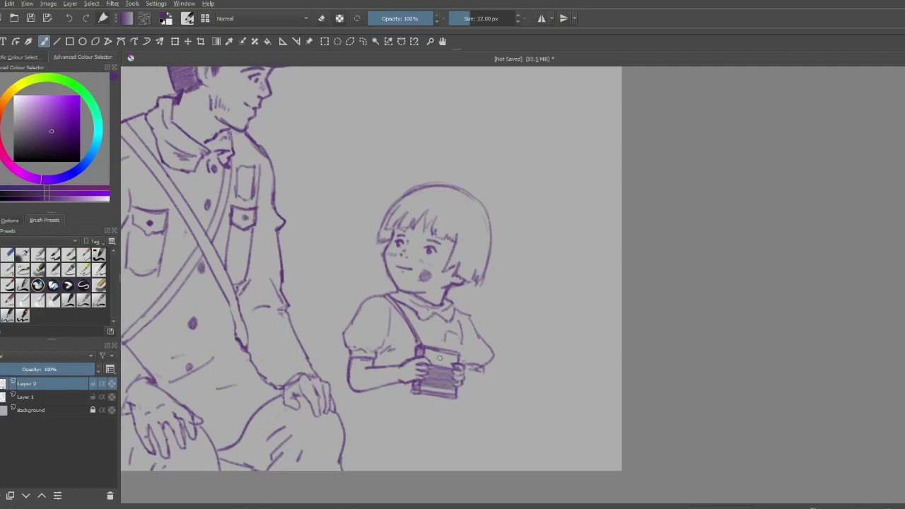
pyautogui.moveTo(433, 360)
pyautogui.mouseDown()
pyautogui.moveTo(448, 363)
pyautogui.moveTo(428, 353)
pyautogui.moveTo(436, 362)
pyautogui.mouseUp()
pyautogui.moveTo(388, 352); pyautogui.dragTo(383, 358)
# - Sketch the child's waist line and other bent forearm, and outline a rounded pouch with small dark spots beneath the book
pyautogui.moveTo(351, 396)
pyautogui.mouseDown()
pyautogui.moveTo(355, 413)
pyautogui.moveTo(413, 402)
pyautogui.mouseUp()
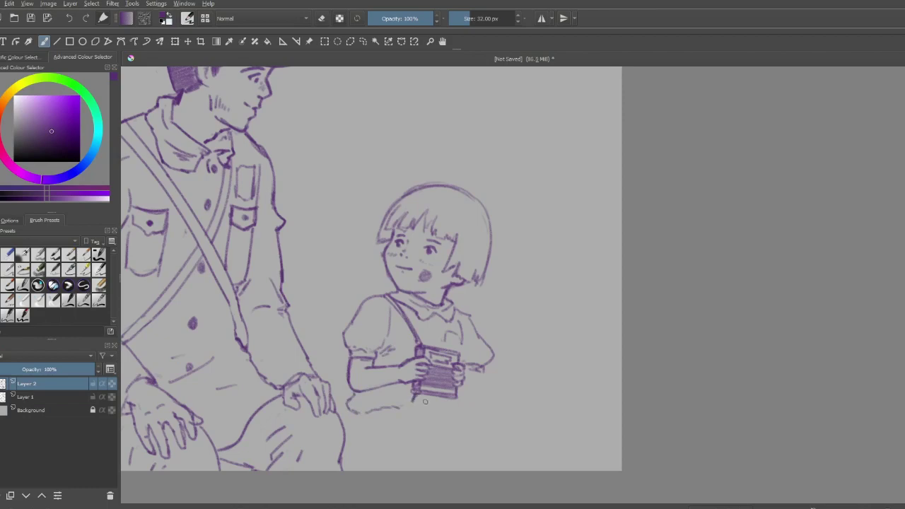
pyautogui.click(425, 402)
pyautogui.moveTo(439, 399); pyautogui.dragTo(442, 400)
pyautogui.moveTo(450, 400); pyautogui.dragTo(456, 402)
pyautogui.moveTo(462, 388)
pyautogui.mouseDown()
pyautogui.moveTo(484, 393)
pyautogui.moveTo(487, 365)
pyautogui.moveTo(481, 393)
pyautogui.moveTo(456, 393)
pyautogui.moveTo(475, 366)
pyautogui.mouseUp()
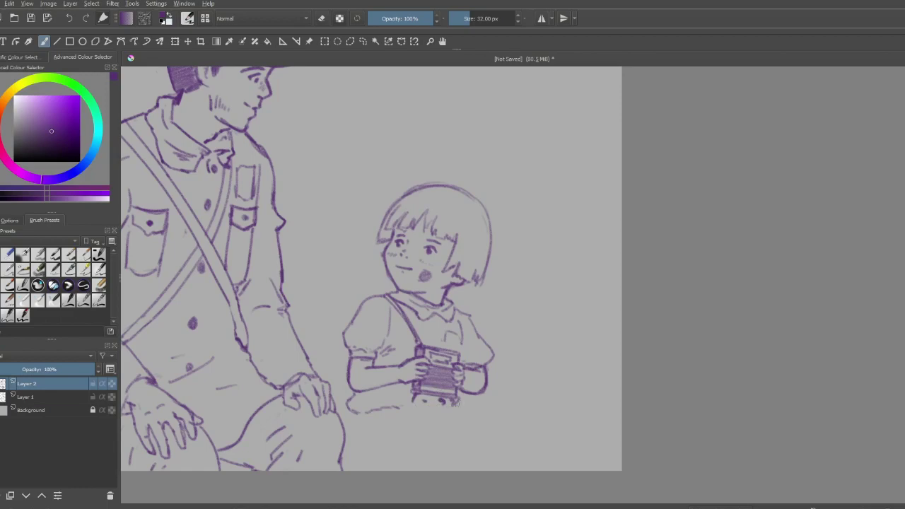
pyautogui.moveTo(464, 395)
pyautogui.mouseDown()
pyautogui.moveTo(447, 413)
pyautogui.moveTo(417, 412)
pyautogui.moveTo(413, 399)
pyautogui.moveTo(436, 416)
pyautogui.moveTo(410, 409)
pyautogui.mouseUp()
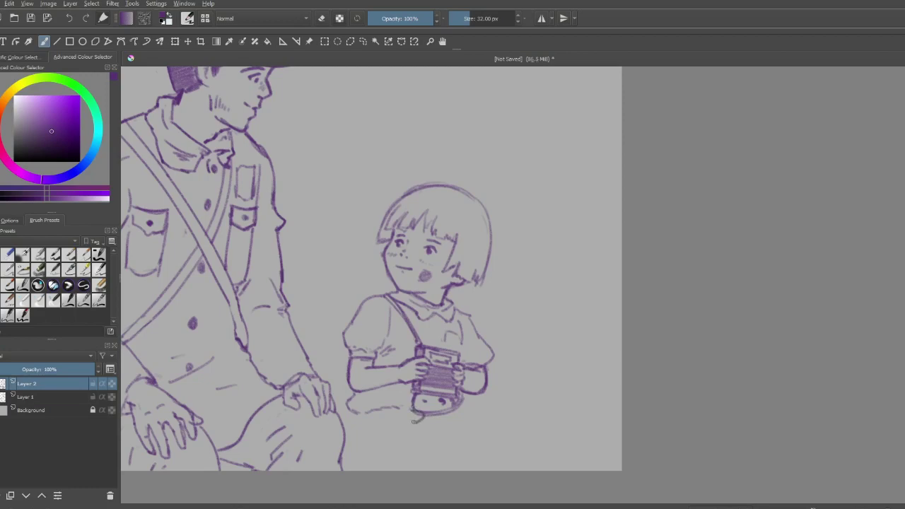
# - Draw a knotted bow beside the pouch, with gathered cloth flaring outward and a small tassel hanging below
pyautogui.moveTo(416, 415); pyautogui.dragTo(418, 420)
pyautogui.moveTo(408, 415)
pyautogui.mouseDown()
pyautogui.moveTo(401, 439)
pyautogui.moveTo(397, 413)
pyautogui.moveTo(365, 429)
pyautogui.moveTo(398, 420)
pyautogui.moveTo(373, 436)
pyautogui.moveTo(391, 459)
pyautogui.moveTo(372, 440)
pyautogui.moveTo(395, 454)
pyautogui.moveTo(429, 423)
pyautogui.moveTo(423, 440)
pyautogui.moveTo(415, 432)
pyautogui.moveTo(433, 453)
pyautogui.mouseUp()
pyautogui.moveTo(420, 442); pyautogui.dragTo(427, 449)
pyautogui.moveTo(418, 441); pyautogui.dragTo(428, 448)
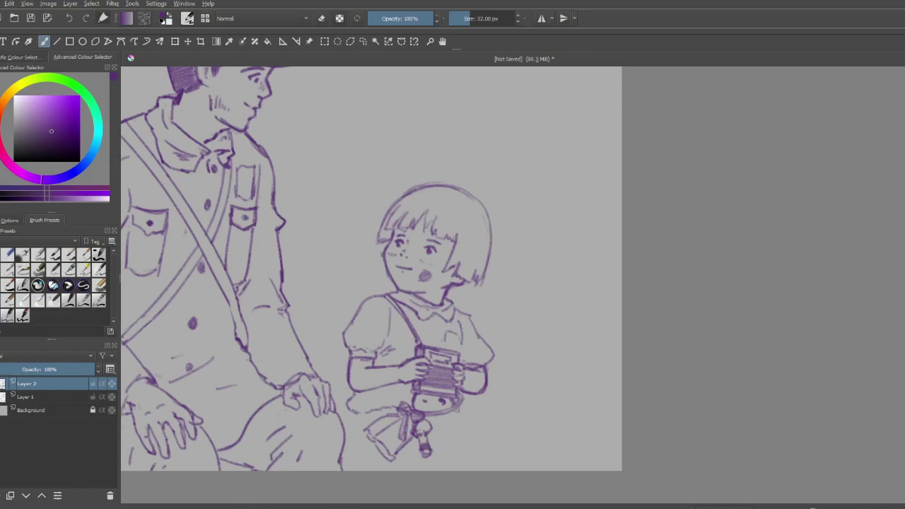
# - Redo the pouch's lower edge and shade a dark curved band along its underside
pyautogui.moveTo(458, 412)
pyautogui.mouseDown()
pyautogui.moveTo(437, 433)
pyautogui.moveTo(451, 415)
pyautogui.mouseUp()
pyautogui.hotkey('ctrl', 'z')
pyautogui.hotkey('ctrl', 'z')
pyautogui.moveTo(430, 421); pyautogui.dragTo(458, 412)
# - Draw the child's bent legs down to the canvas edge, with fabric creases and a rectangular patch on the outer knee
pyautogui.moveTo(424, 422)
pyautogui.mouseDown()
pyautogui.moveTo(455, 412)
pyautogui.moveTo(431, 422)
pyautogui.moveTo(456, 417)
pyautogui.moveTo(432, 430)
pyautogui.moveTo(459, 453)
pyautogui.moveTo(458, 468)
pyautogui.mouseUp()
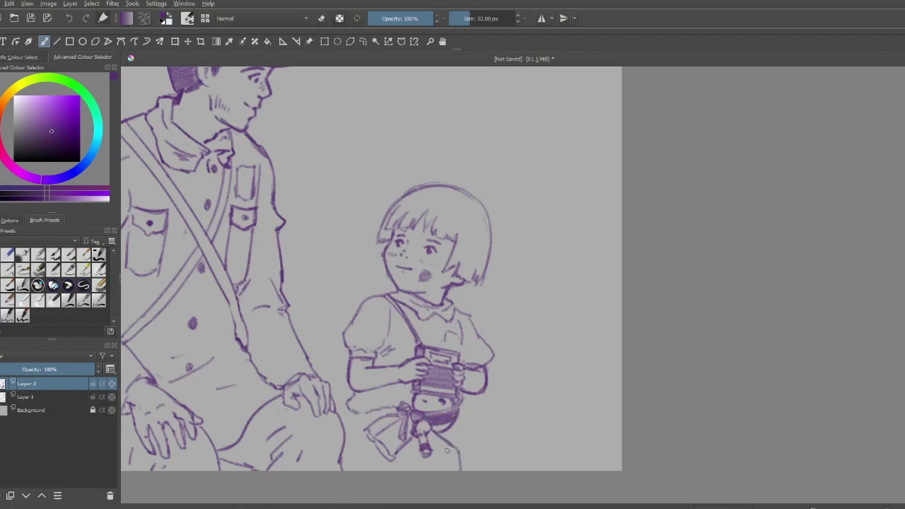
pyautogui.moveTo(439, 439)
pyautogui.mouseDown()
pyautogui.moveTo(448, 461)
pyautogui.moveTo(443, 442)
pyautogui.moveTo(428, 460)
pyautogui.mouseUp()
pyautogui.moveTo(362, 461); pyautogui.dragTo(373, 470)
pyautogui.moveTo(460, 409); pyautogui.dragTo(501, 441)
pyautogui.hotkey('ctrl', 'z')
pyautogui.moveTo(459, 414)
pyautogui.mouseDown()
pyautogui.moveTo(493, 442)
pyautogui.moveTo(499, 469)
pyautogui.mouseUp()
pyautogui.hotkey('ctrl', 'z')
pyautogui.moveTo(460, 415)
pyautogui.mouseDown()
pyautogui.moveTo(492, 434)
pyautogui.moveTo(500, 459)
pyautogui.mouseUp()
pyautogui.moveTo(483, 459); pyautogui.dragTo(498, 457)
pyautogui.moveTo(483, 458); pyautogui.dragTo(477, 438)
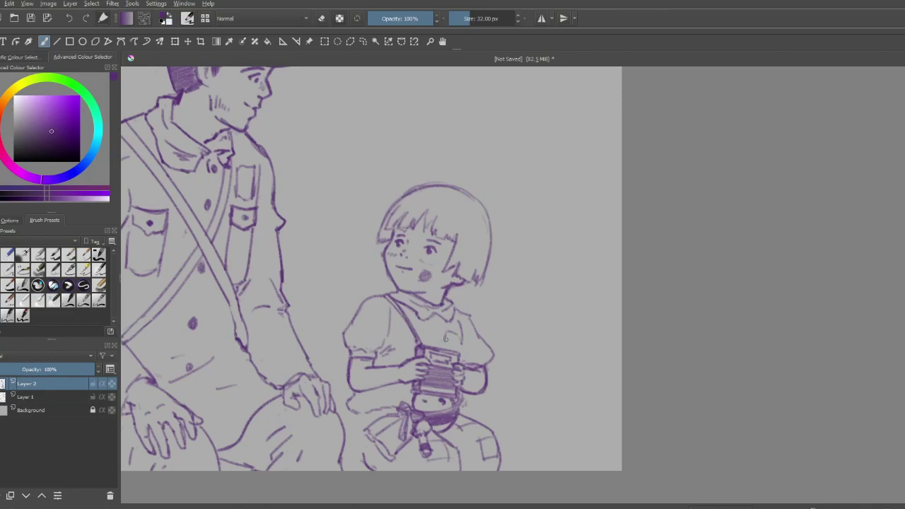
# - Add a curved line behind the child's shoulder and move the child's drawing closer to the man
pyautogui.moveTo(360, 302); pyautogui.dragTo(320, 337)
pyautogui.scroll(-2, 270, 278)
pyautogui.scroll(2, 270, 277)
pyautogui.scroll(-2, 270, 280)
pyautogui.scroll(1, 270, 280)
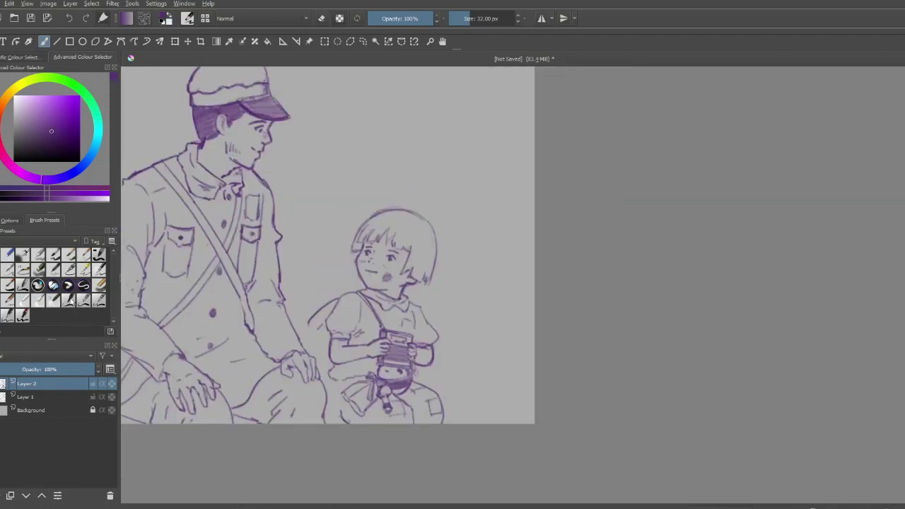
pyautogui.click(174, 41)
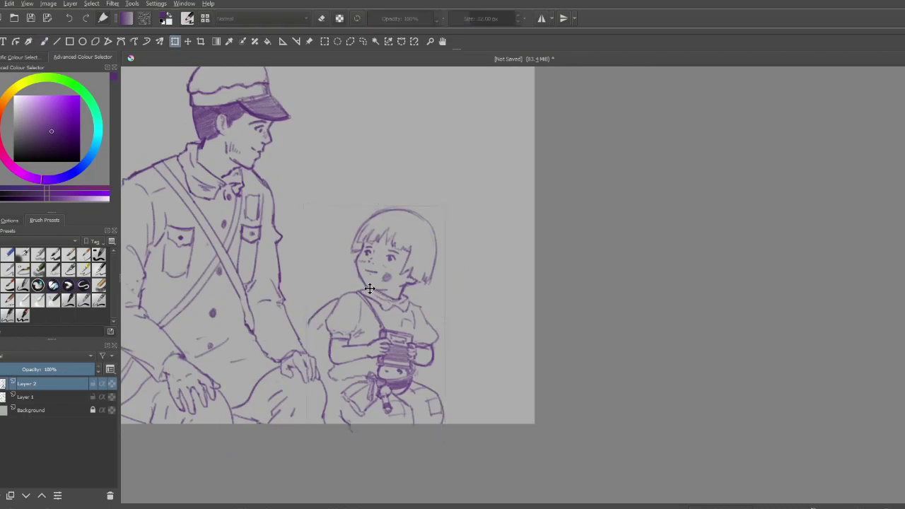
pyautogui.moveTo(383, 293); pyautogui.dragTo(366, 286)
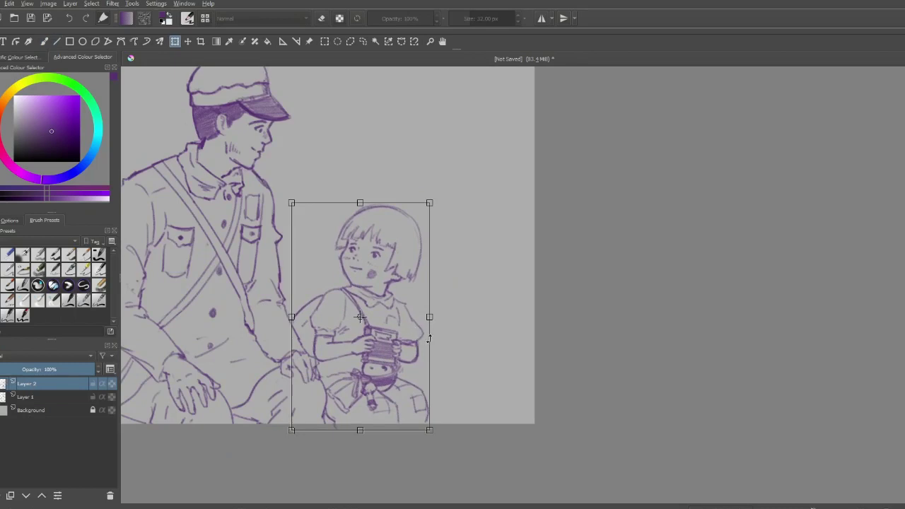
pyautogui.press('b')
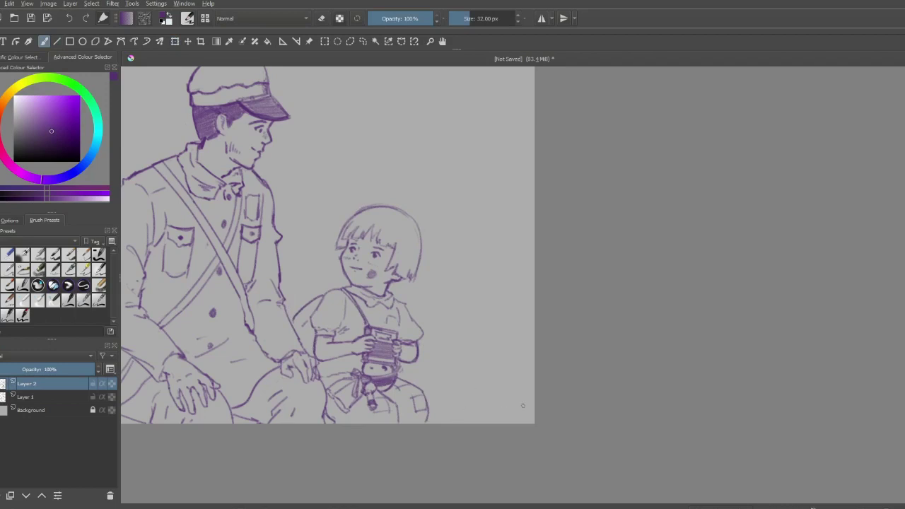
# - Draw the ledge beside the child as two roughly parallel horizontal lines running to the canvas edge
pyautogui.moveTo(530, 406)
pyautogui.mouseDown()
pyautogui.moveTo(432, 405)
pyautogui.moveTo(537, 404)
pyautogui.mouseUp()
pyautogui.hotkey('ctrl', 'z')
pyautogui.hotkey('ctrl', 'z')
pyautogui.moveTo(430, 405); pyautogui.dragTo(537, 402)
pyautogui.moveTo(431, 416); pyautogui.dragTo(546, 422)
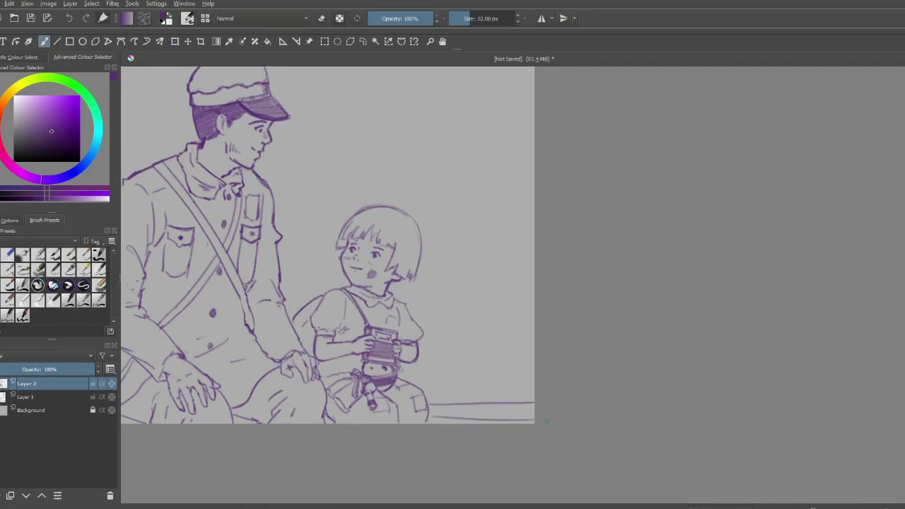
pyautogui.hotkey('ctrl', 'z')
pyautogui.moveTo(444, 416); pyautogui.dragTo(531, 413)
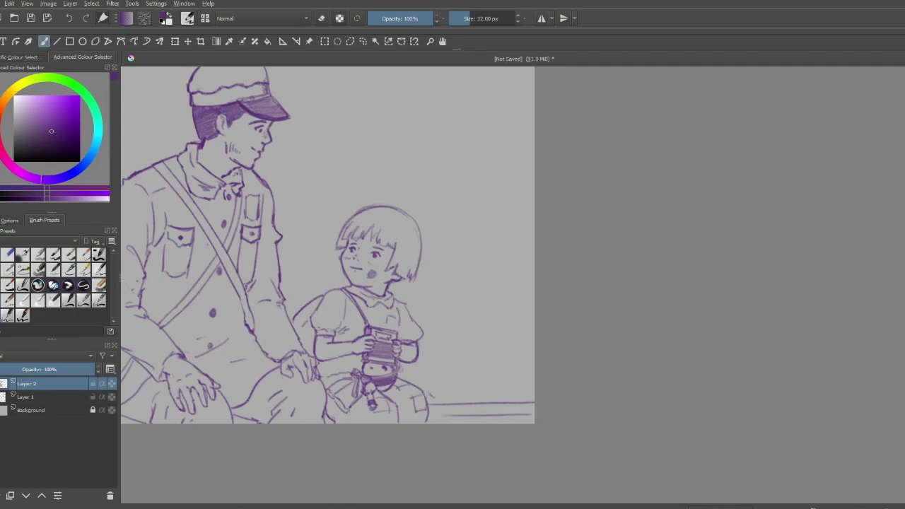
pyautogui.moveTo(437, 402)
pyautogui.mouseDown()
pyautogui.moveTo(438, 375)
pyautogui.moveTo(457, 365)
pyautogui.mouseUp()
pyautogui.moveTo(440, 401)
pyautogui.mouseDown()
pyautogui.moveTo(447, 376)
pyautogui.moveTo(484, 368)
pyautogui.mouseUp()
pyautogui.moveTo(471, 401); pyautogui.dragTo(478, 387)
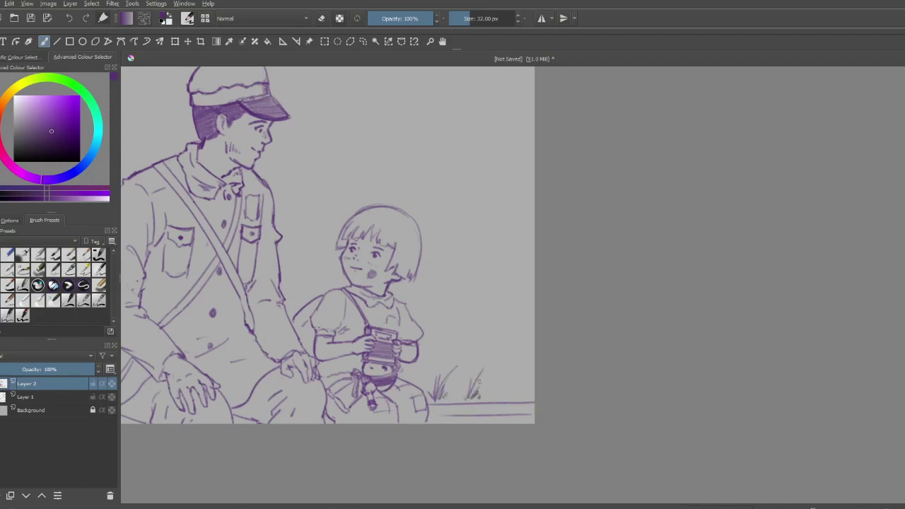
pyautogui.hotkey('ctrl', 'z')
pyautogui.hotkey('ctrl', 'z')
pyautogui.hotkey('ctrl', 'z')
pyautogui.hotkey('ctrl', 'z')
# - Merge the child's layer down into Layer 1
pyautogui.scroll(-4, 486, 396)
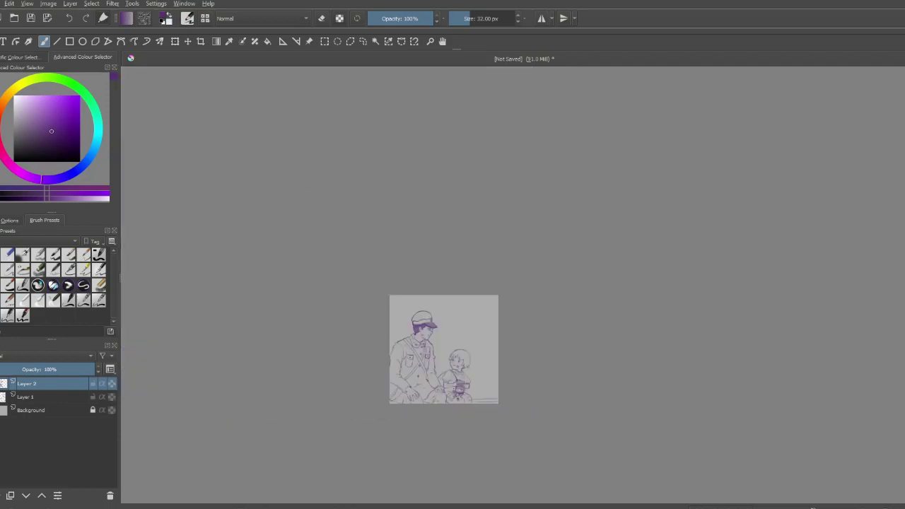
pyautogui.scroll(3, 452, 386)
pyautogui.press('-')
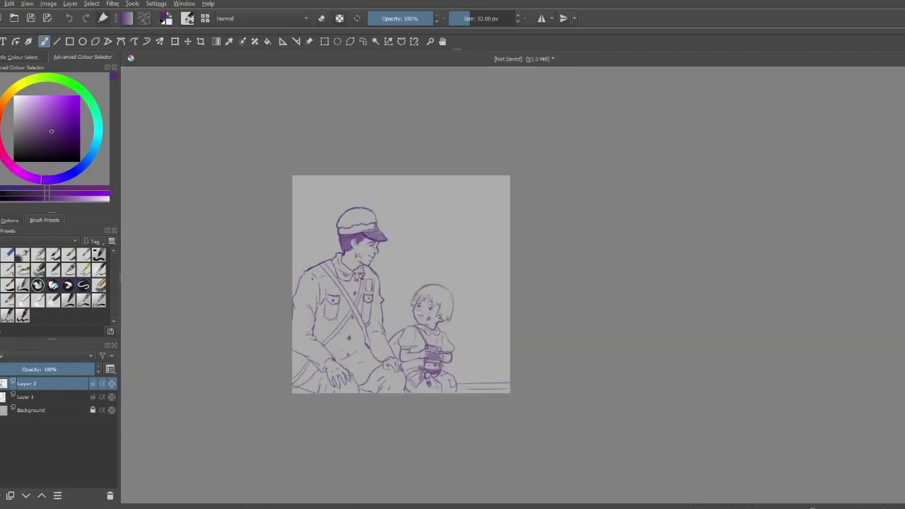
pyautogui.press('+')
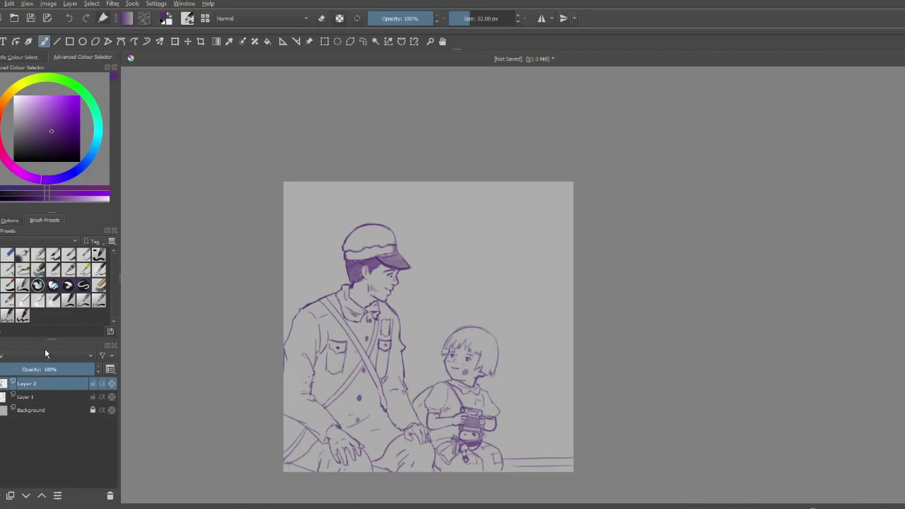
pyautogui.hotkey('ctrl', 'e')
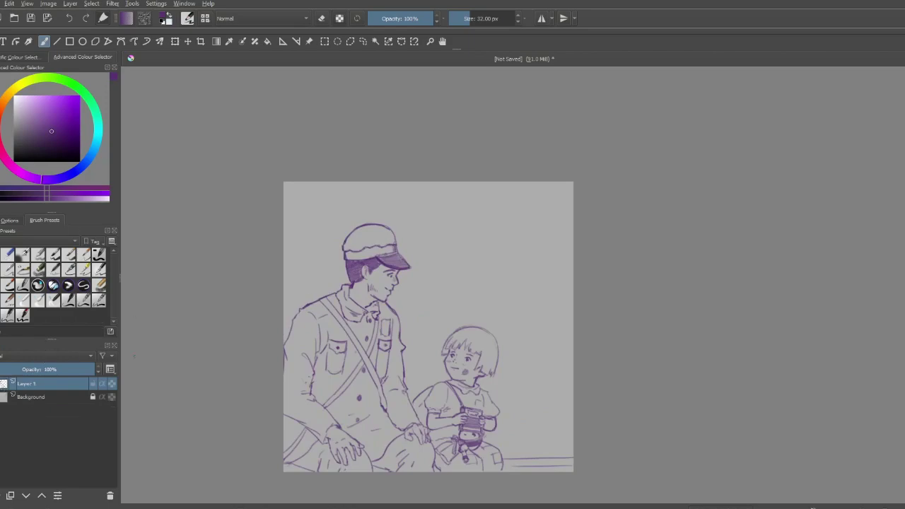
# - Select the merged line work's opaque pixels, fill them with purple on a new layer, and clear the selection
pyautogui.keyDown('ctrl'); pyautogui.click(3, 383); pyautogui.keyUp('ctrl')
pyautogui.press('Insert')
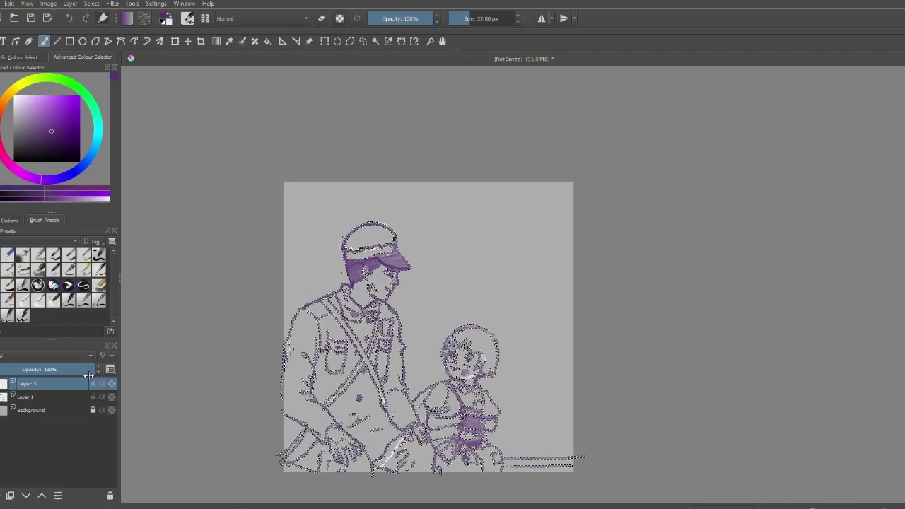
pyautogui.press('f')
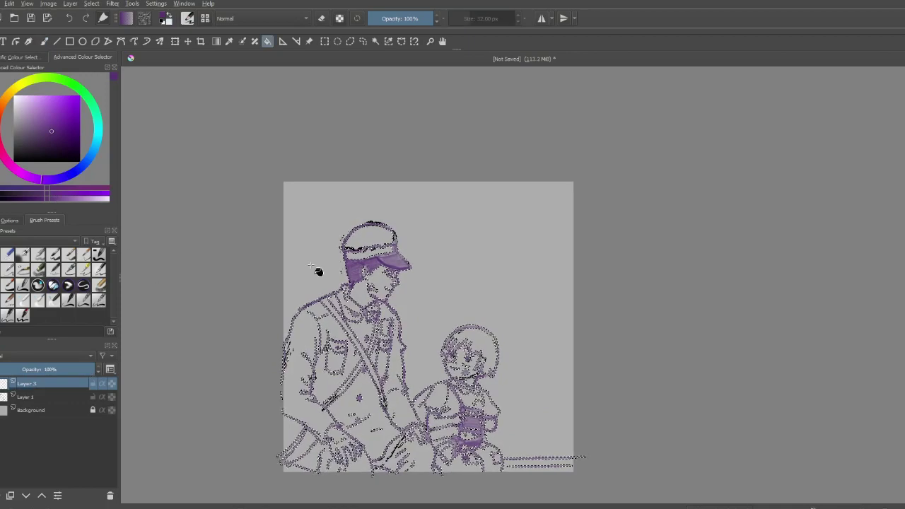
pyautogui.click(318, 271)
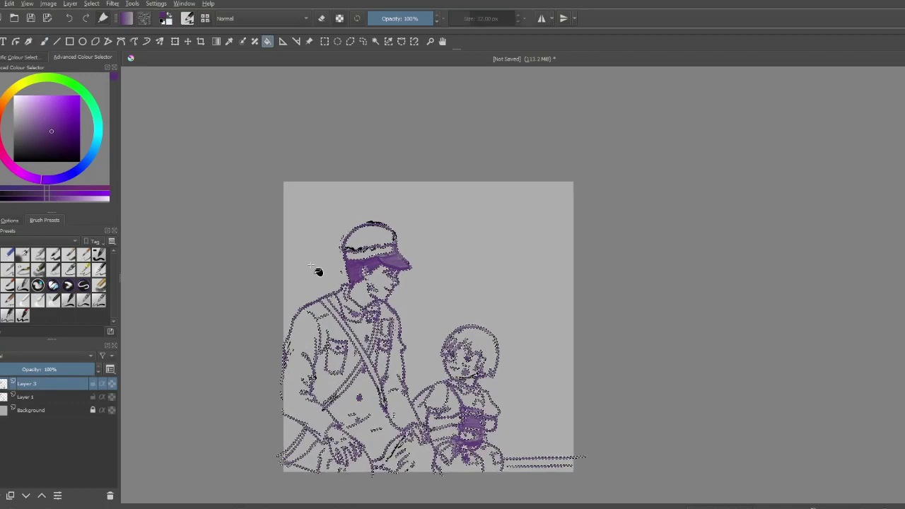
pyautogui.hotkey('ctrl', 'shift', 'a')
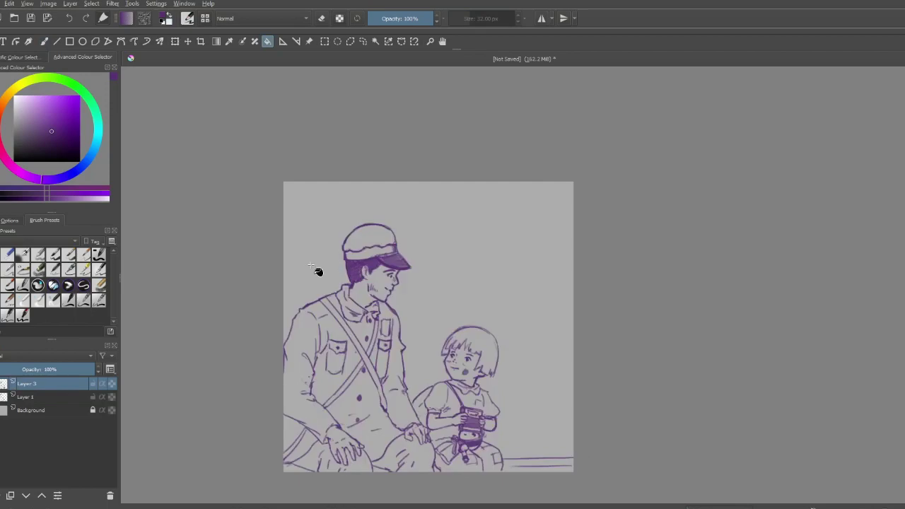
# - Select Layer 1's opaque line work and invert the selection
pyautogui.click(3, 398)
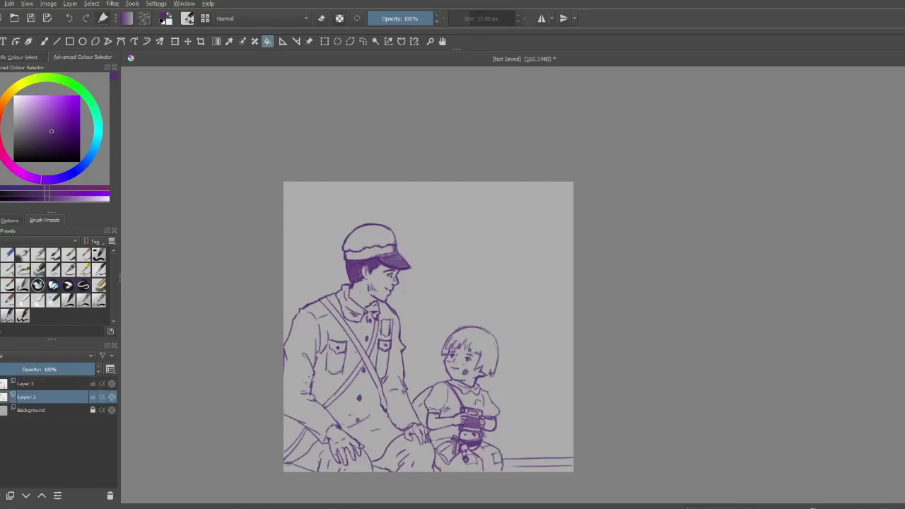
pyautogui.click(38, 383)
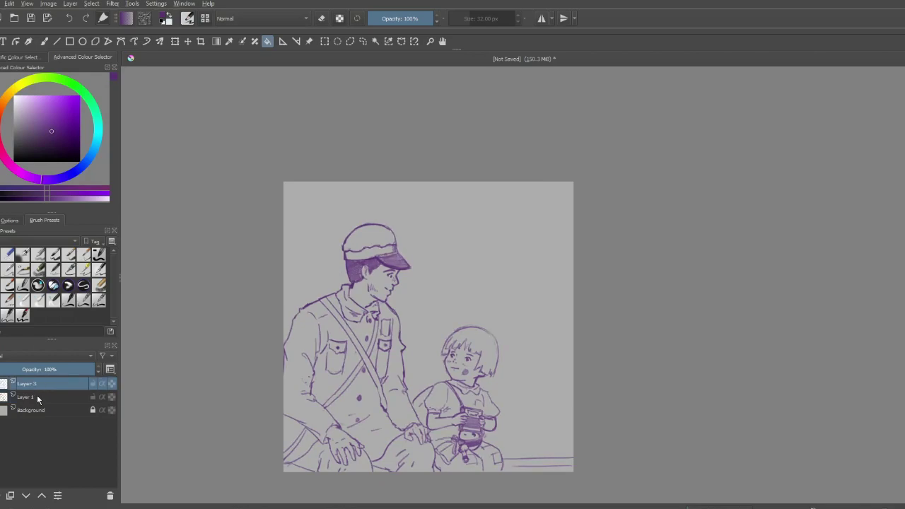
pyautogui.click(38, 399)
pyautogui.keyDown('ctrl'); pyautogui.click(6, 400); pyautogui.keyUp('ctrl')
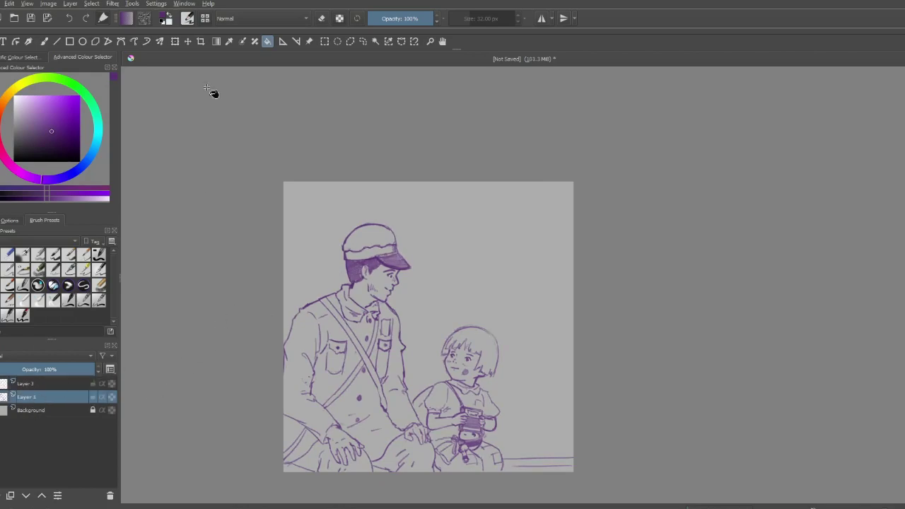
pyautogui.click(88, 6)
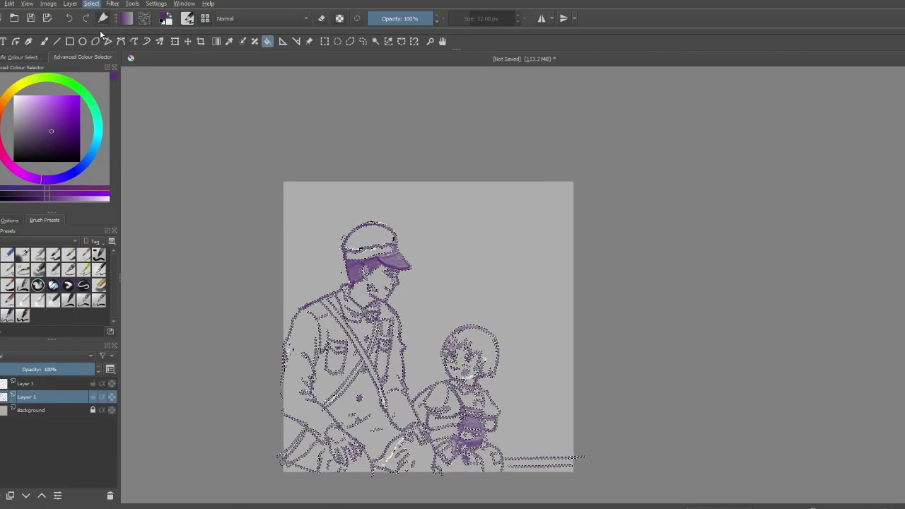
pyautogui.click(98, 46)
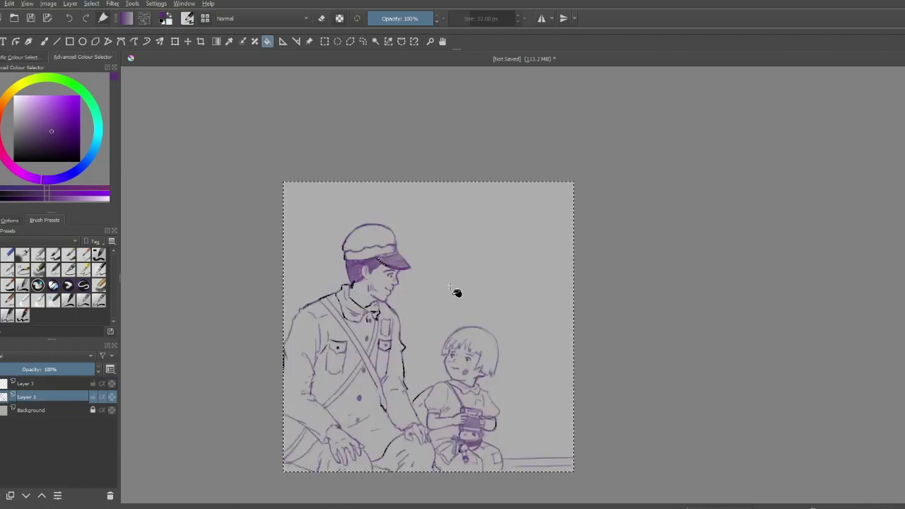
# - Fill the area surrounding both figures with purple on Layer 1 and clear the selection
pyautogui.click(452, 287)
pyautogui.scroll(2, 453, 311)
pyautogui.press('b')
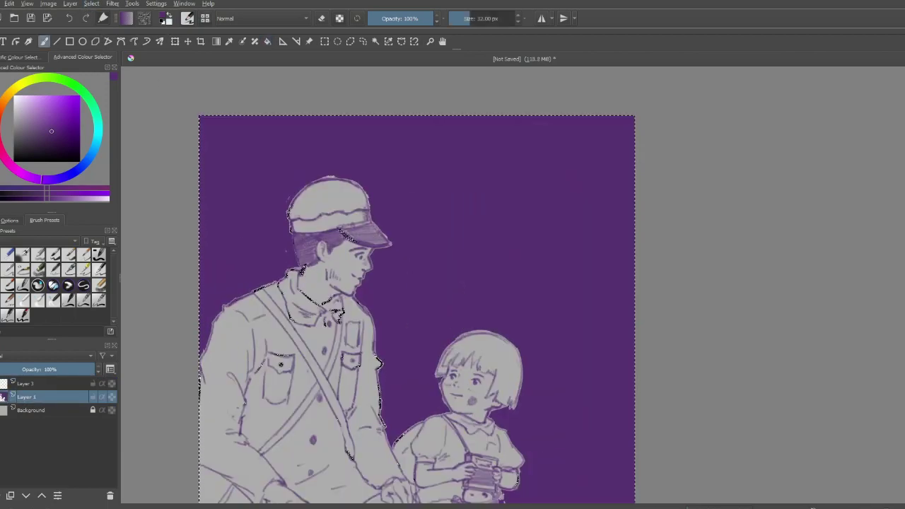
pyautogui.hotkey('ctrl', 'shift', 'a')
# - Paint over the stray gaps around the man's cap and visor with purple on Layer 1
pyautogui.scroll(-2, 420, 350)
pyautogui.scroll(2, 420, 350)
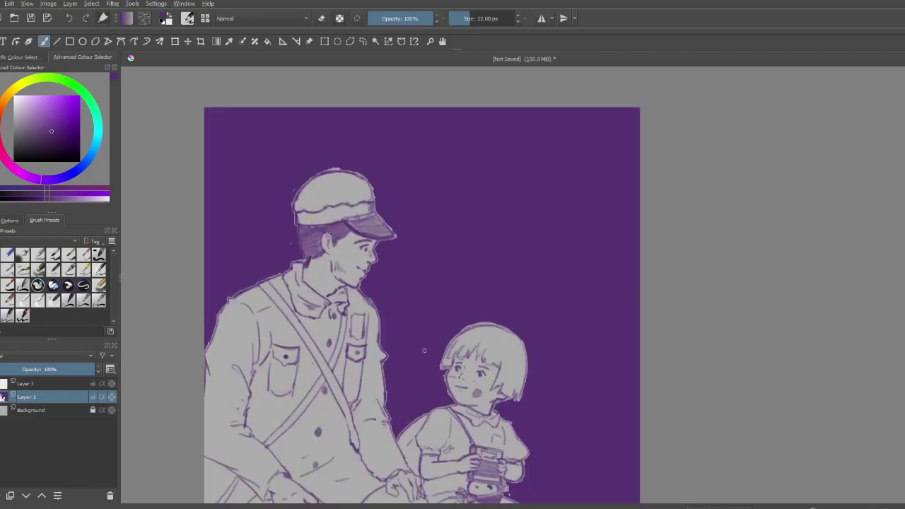
pyautogui.scroll(-3, 422, 262)
pyautogui.scroll(2, 249, 143)
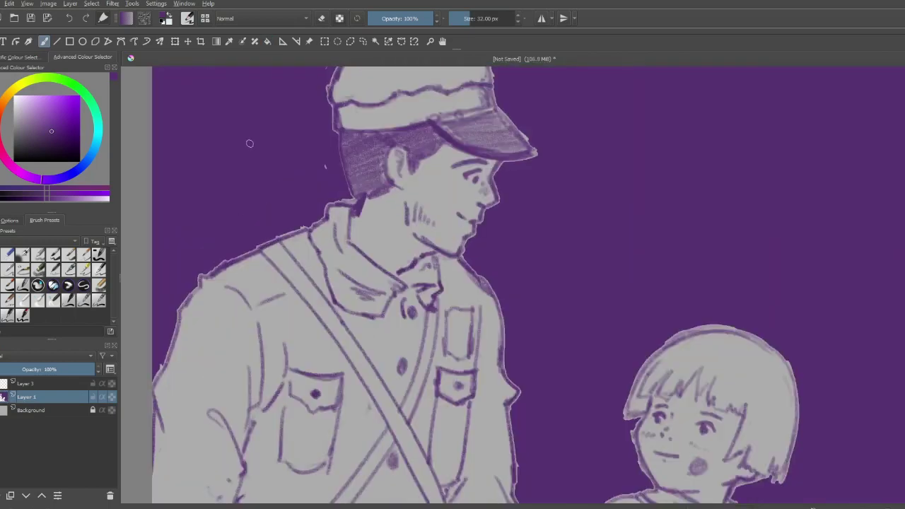
pyautogui.moveTo(300, 146); pyautogui.dragTo(312, 321)
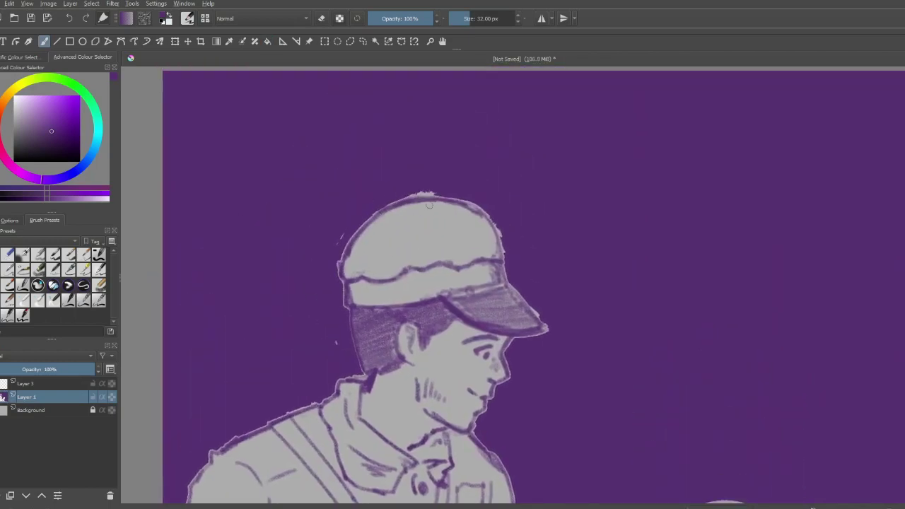
pyautogui.moveTo(436, 191); pyautogui.dragTo(406, 193)
pyautogui.moveTo(406, 462); pyautogui.dragTo(124, 283)
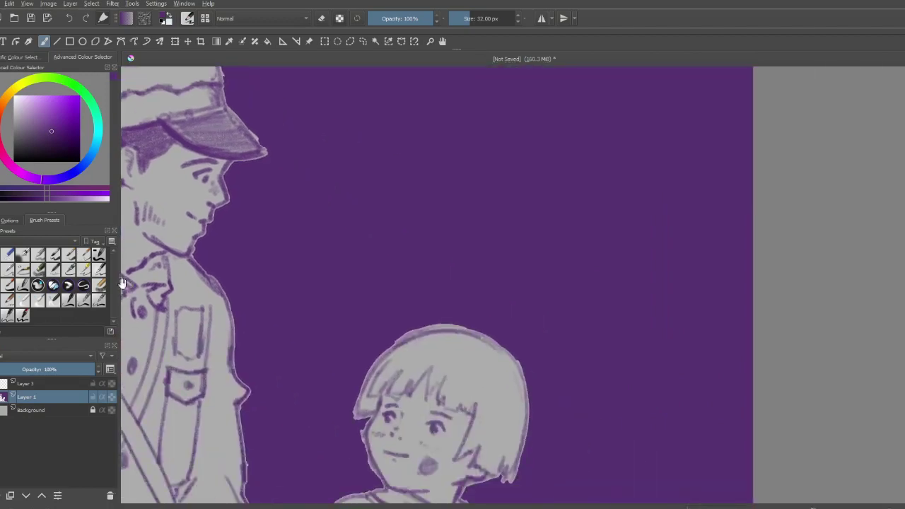
pyautogui.moveTo(296, 145); pyautogui.dragTo(358, 286)
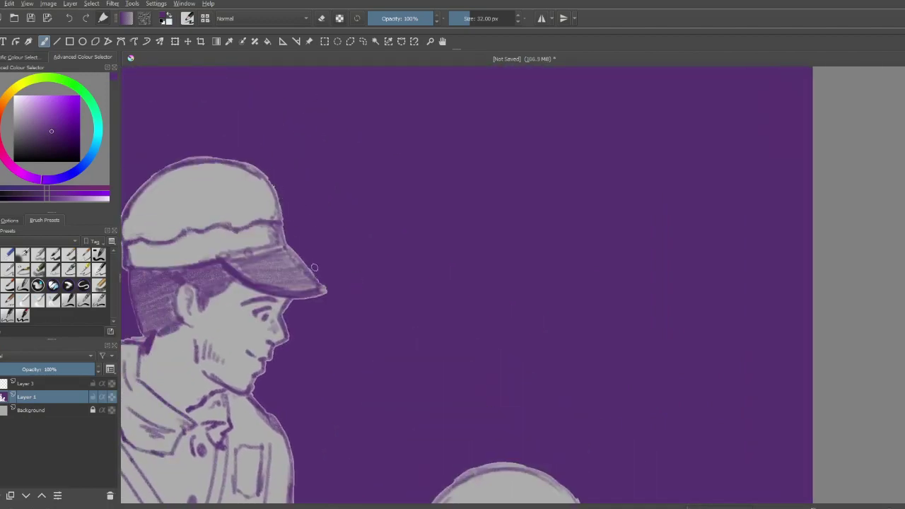
# - Paint over the stray gaps around the child's head and beside the held book with purple on Layer 1
pyautogui.moveTo(416, 370)
pyautogui.mouseDown()
pyautogui.moveTo(274, 100)
pyautogui.moveTo(408, 365)
pyautogui.mouseUp()
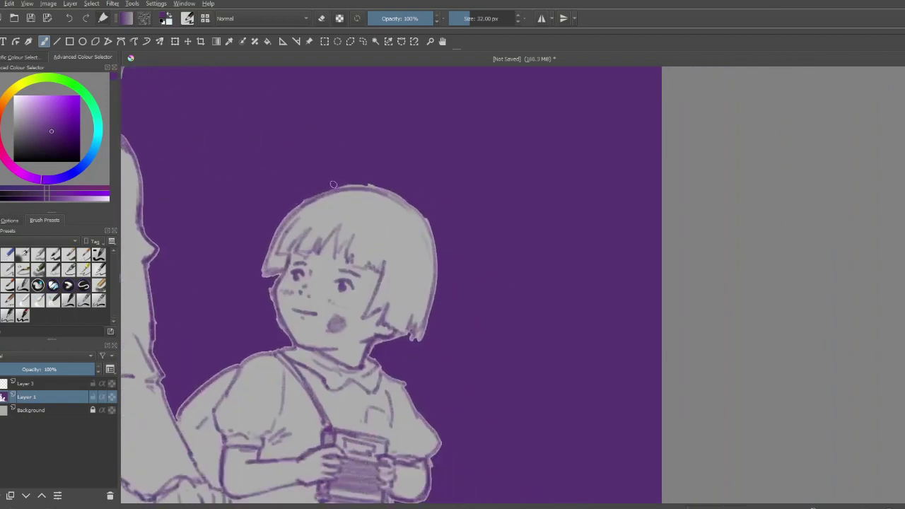
pyautogui.moveTo(192, 467); pyautogui.dragTo(306, 235)
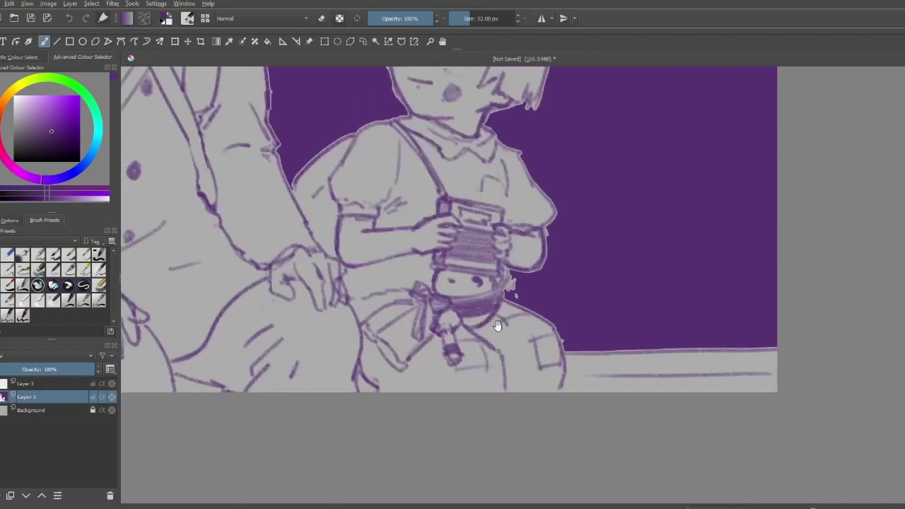
pyautogui.moveTo(499, 328); pyautogui.dragTo(426, 343)
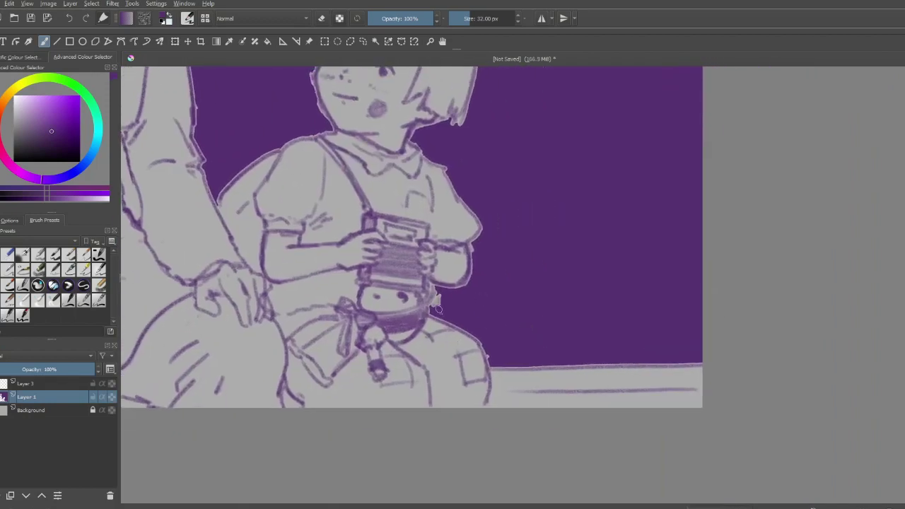
pyautogui.moveTo(437, 308); pyautogui.dragTo(439, 293)
pyautogui.moveTo(324, 176); pyautogui.dragTo(370, 316)
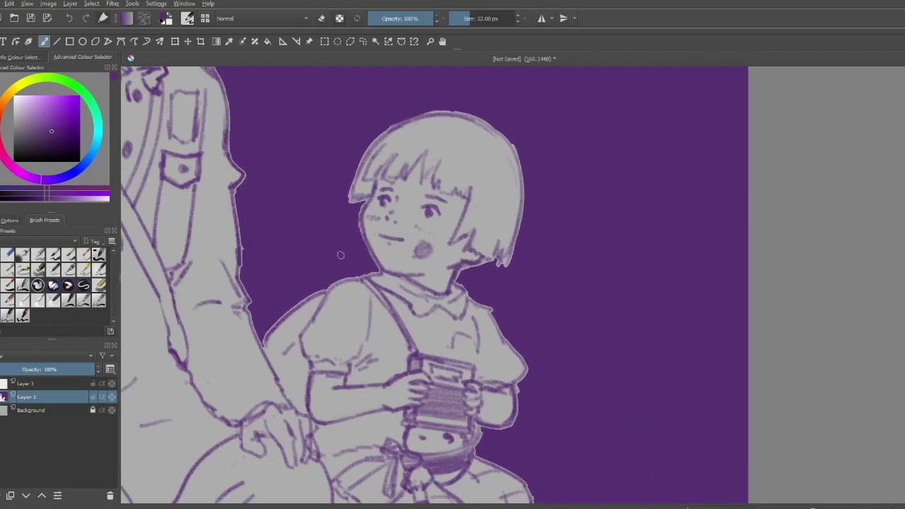
# - Remove the purple background fill from Layer 1 so the layer holds only the line work
pyautogui.scroll(-8, 331, 254)
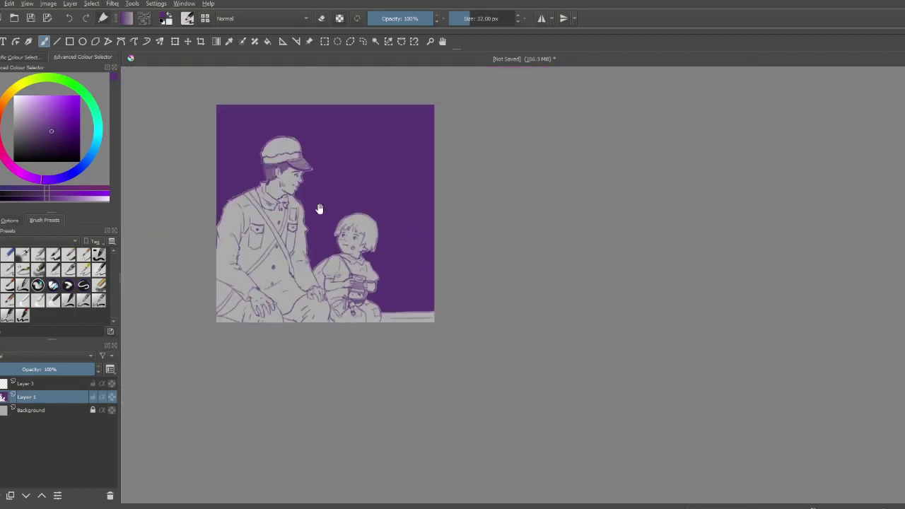
pyautogui.scroll(2, 320, 198)
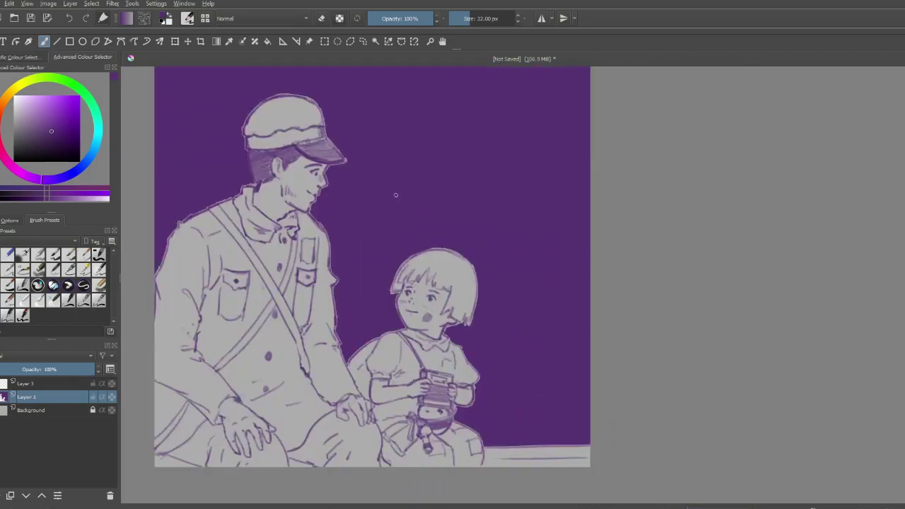
pyautogui.press('e')
pyautogui.click(322, 19)
pyautogui.press('Delete')
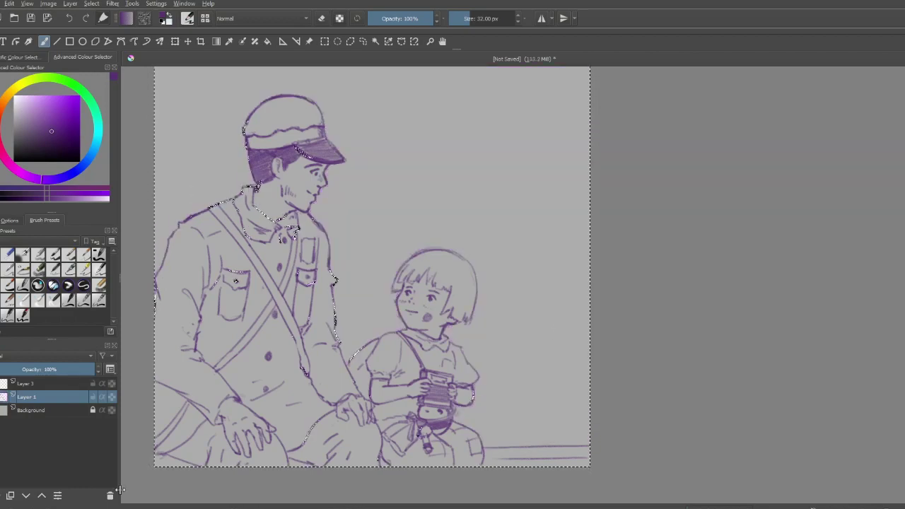
# - Try to fill the selected background area with purple on Layer 3
pyautogui.click(66, 382)
pyautogui.press('f')
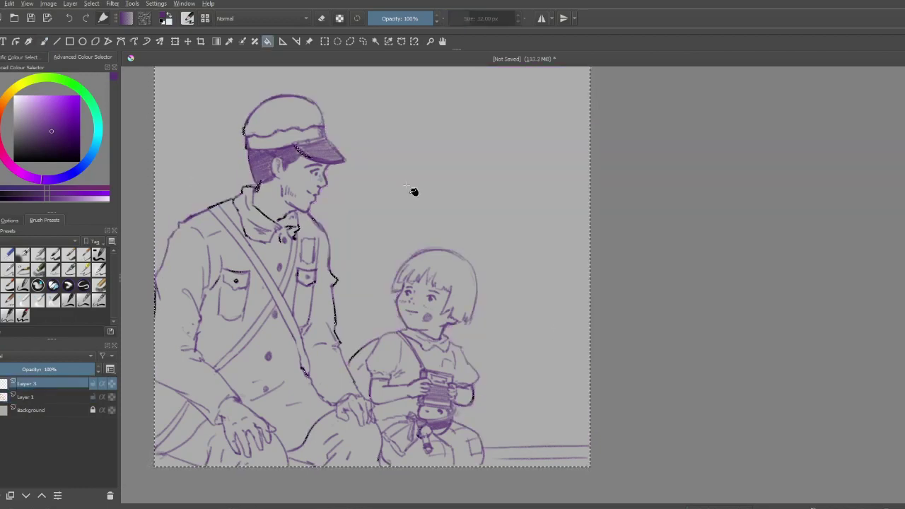
pyautogui.click(412, 190)
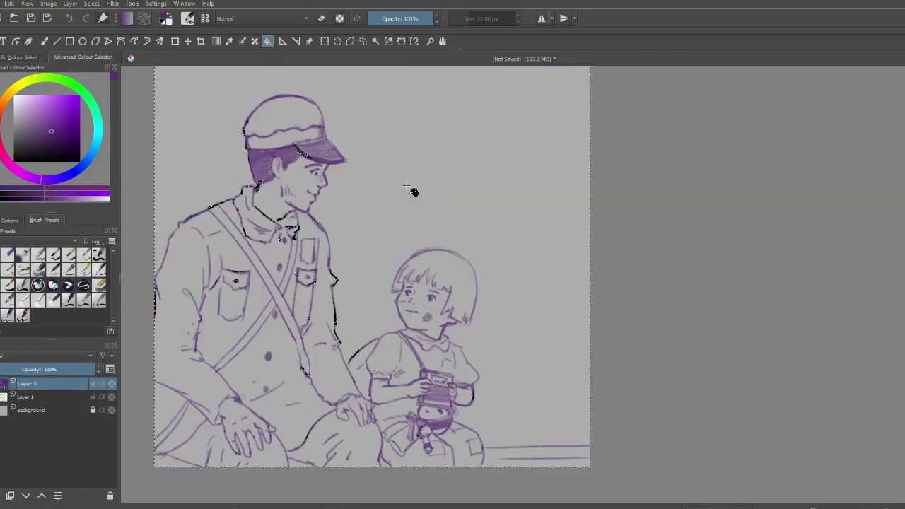
pyautogui.hotkey('ctrl', 'z')
# - Select Layer 1's opaque line work and fill that selection with purple on Layer 3
pyautogui.click(3, 397)
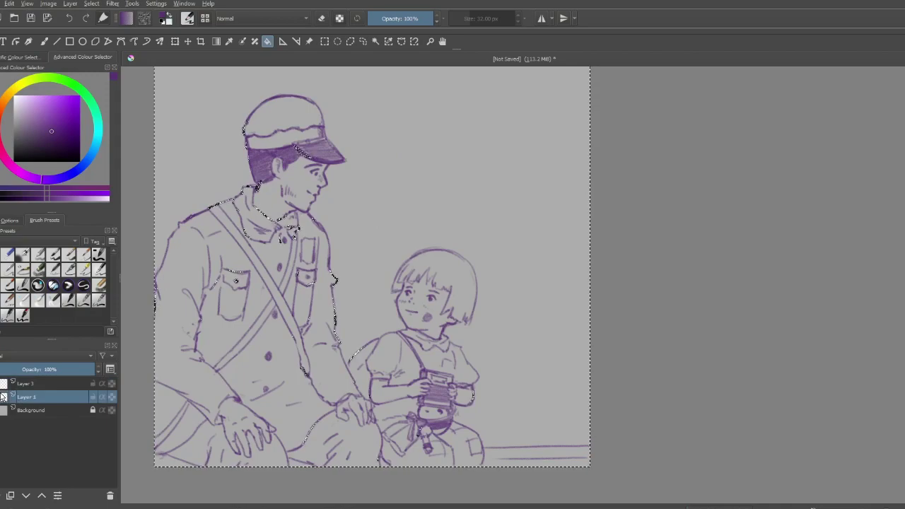
pyautogui.hotkey('ctrl', 'shift', 'a')
pyautogui.hotkey('ctrl', 'z')
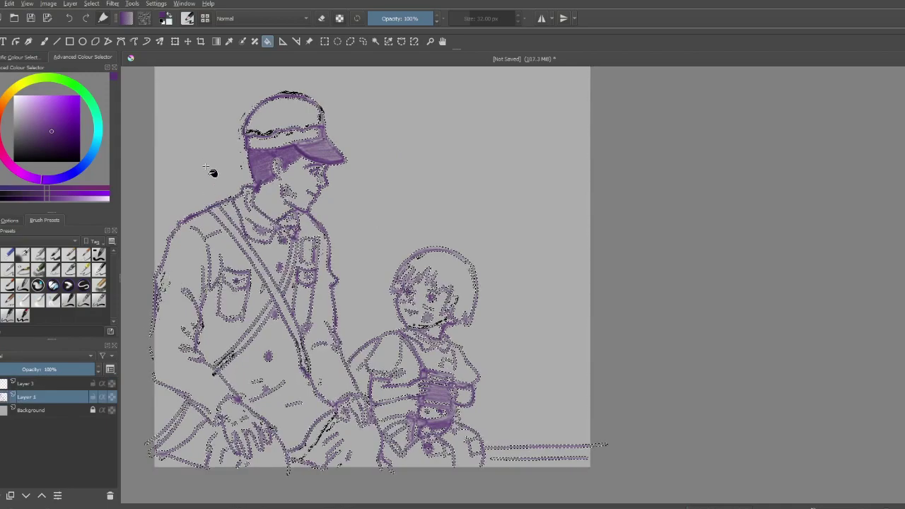
pyautogui.click(28, 383)
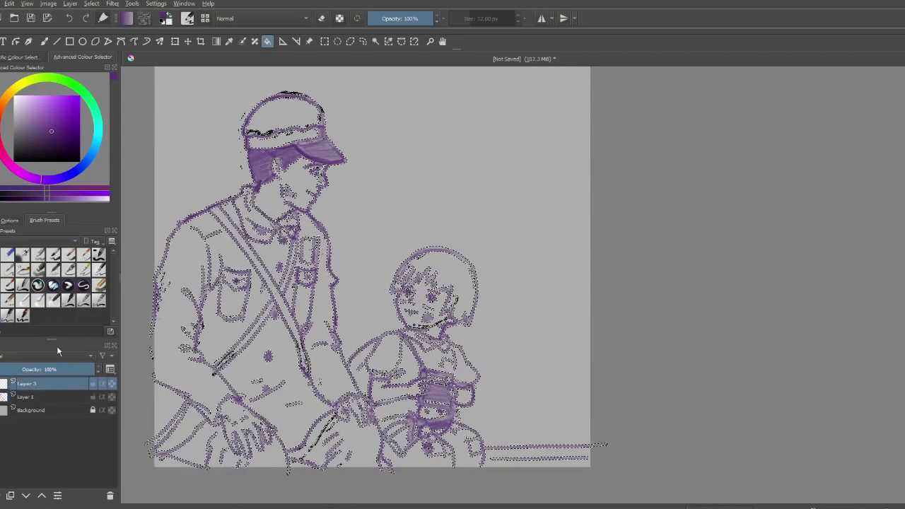
pyautogui.click(212, 128)
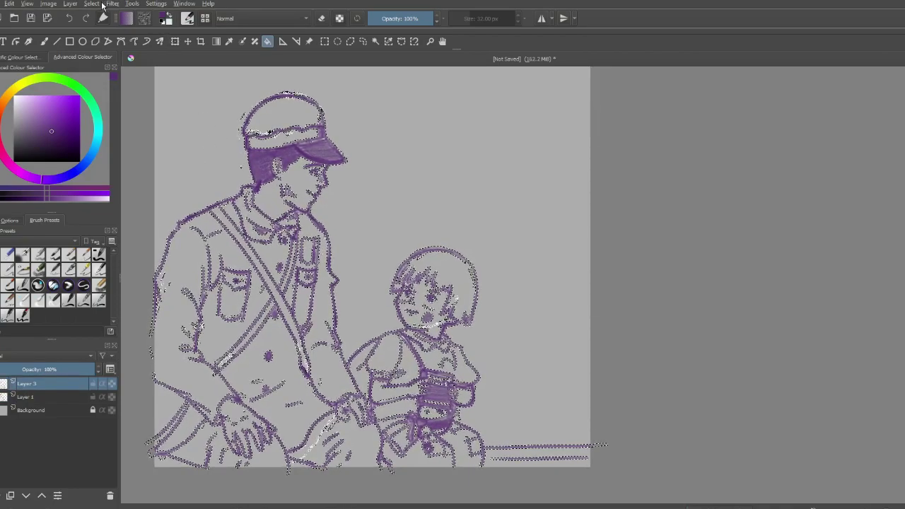
# - Invert the selection and fill the area surrounding both figures with purple on Layer 3
pyautogui.click(99, 47)
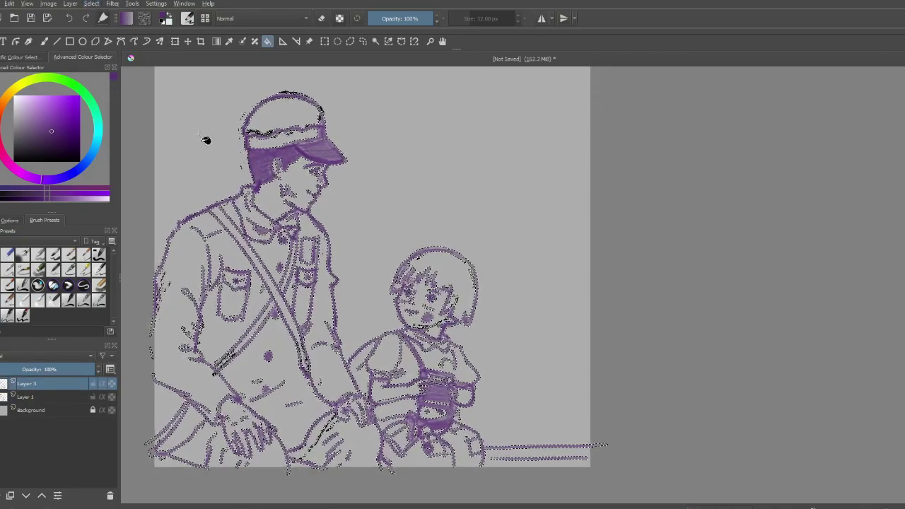
pyautogui.click(203, 146)
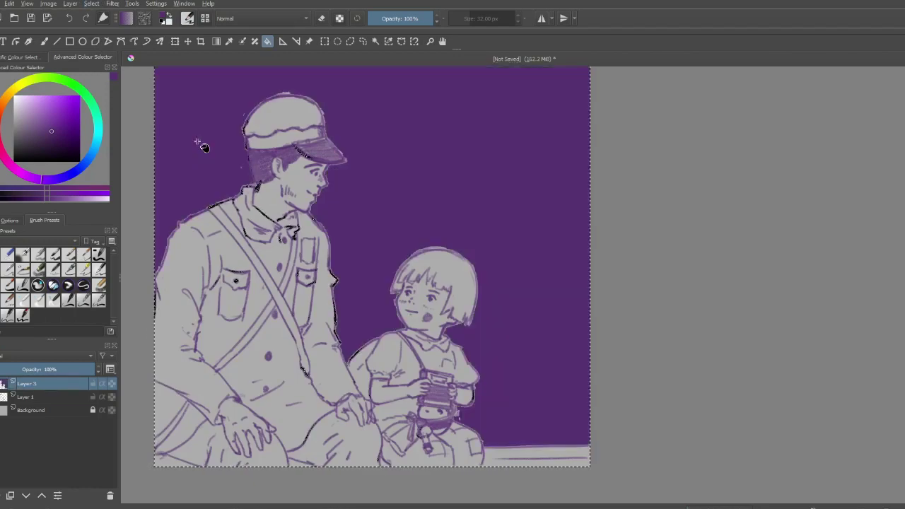
# - Clear the selection and paint over the stray light gaps around the man's cap, visor and back of the head with purple
pyautogui.scroll(4, 439, 286)
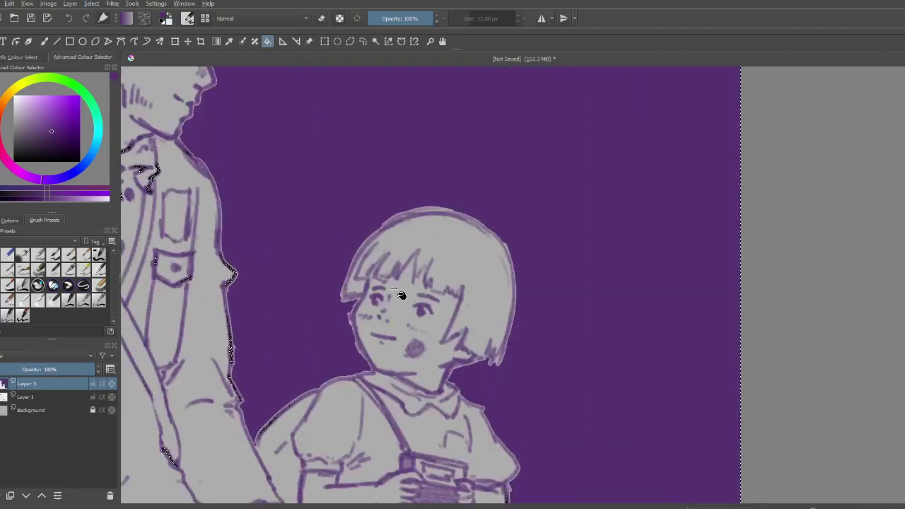
pyautogui.press('b')
pyautogui.scroll(-3, 398, 292)
pyautogui.moveTo(191, 131); pyautogui.dragTo(264, 212)
pyautogui.scroll(3, 258, 202)
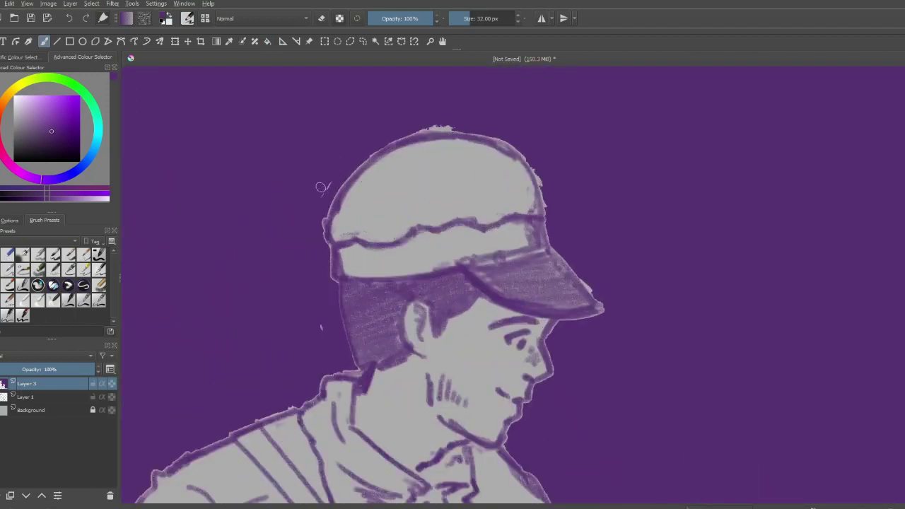
pyautogui.moveTo(323, 186); pyautogui.dragTo(317, 196)
pyautogui.moveTo(318, 325); pyautogui.dragTo(322, 337)
pyautogui.moveTo(455, 125); pyautogui.dragTo(418, 127)
pyautogui.moveTo(541, 167); pyautogui.dragTo(548, 204)
pyautogui.moveTo(579, 273); pyautogui.dragTo(589, 287)
# - Paint over the stray light gaps around the child's hair, cheek and lap with purple
pyautogui.moveTo(681, 408)
pyautogui.mouseDown()
pyautogui.moveTo(620, 379)
pyautogui.moveTo(390, 333)
pyautogui.moveTo(491, 171)
pyautogui.mouseUp()
pyautogui.moveTo(444, 209)
pyautogui.mouseDown()
pyautogui.moveTo(492, 189)
pyautogui.moveTo(435, 213)
pyautogui.moveTo(530, 186)
pyautogui.moveTo(483, 192)
pyautogui.mouseUp()
pyautogui.moveTo(423, 306); pyautogui.dragTo(398, 222)
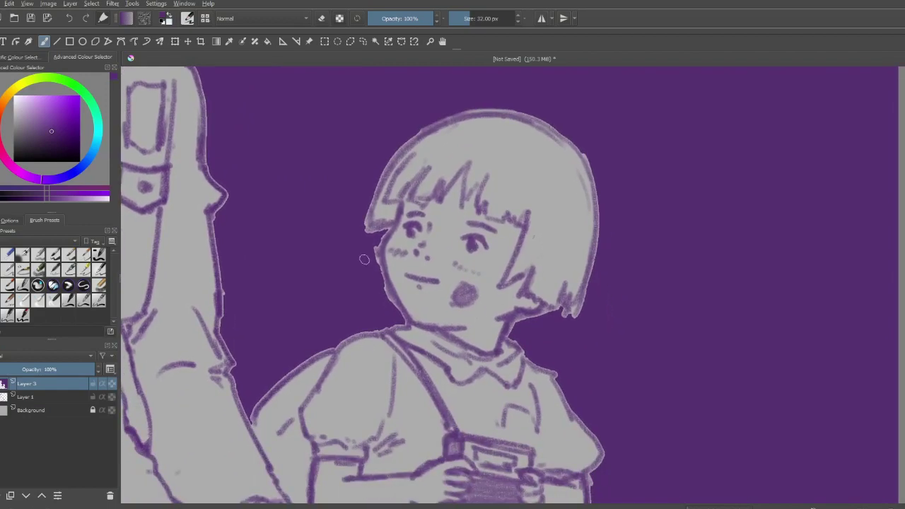
pyautogui.moveTo(381, 292)
pyautogui.mouseDown()
pyautogui.moveTo(383, 283)
pyautogui.moveTo(395, 307)
pyautogui.mouseUp()
pyautogui.moveTo(510, 340)
pyautogui.mouseDown()
pyautogui.moveTo(358, 156)
pyautogui.moveTo(468, 274)
pyautogui.mouseUp()
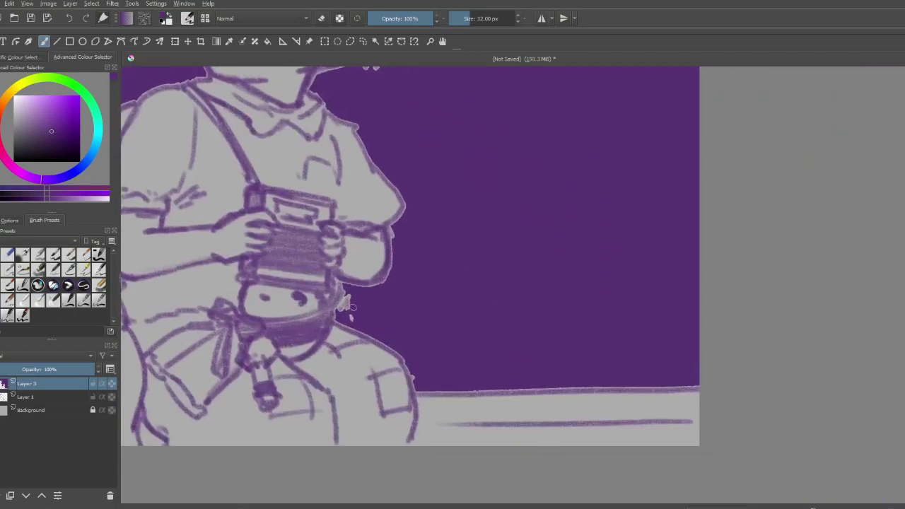
pyautogui.moveTo(355, 306)
pyautogui.mouseDown()
pyautogui.moveTo(345, 301)
pyautogui.moveTo(352, 296)
pyautogui.moveTo(350, 320)
pyautogui.mouseUp()
# - Erase two small round dots from the purple background, one in front of the man's visor and one beside the child's head
pyautogui.scroll(-4, 436, 355)
pyautogui.scroll(1, 379, 343)
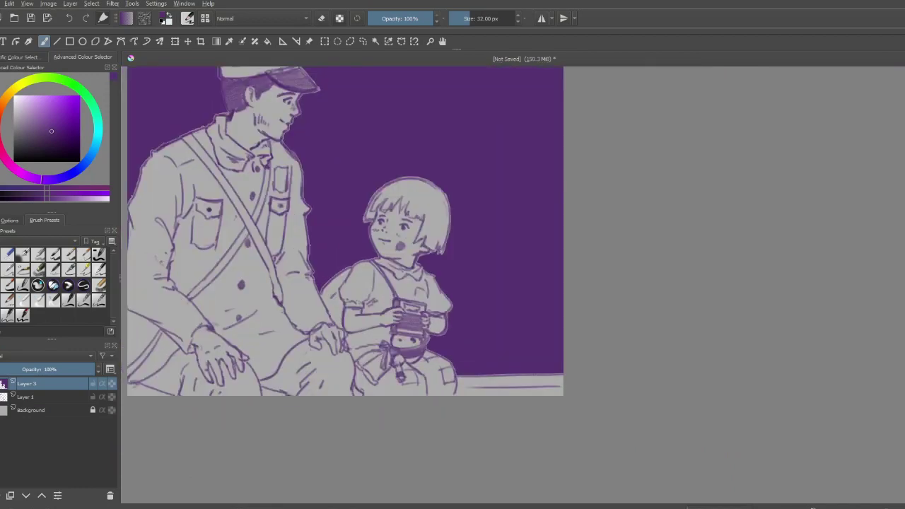
pyautogui.scroll(4, 307, 204)
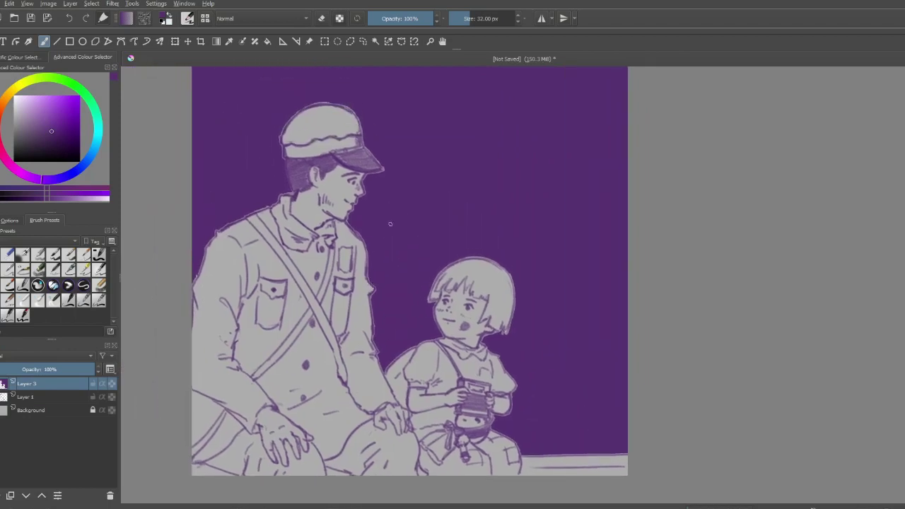
pyautogui.press('e')
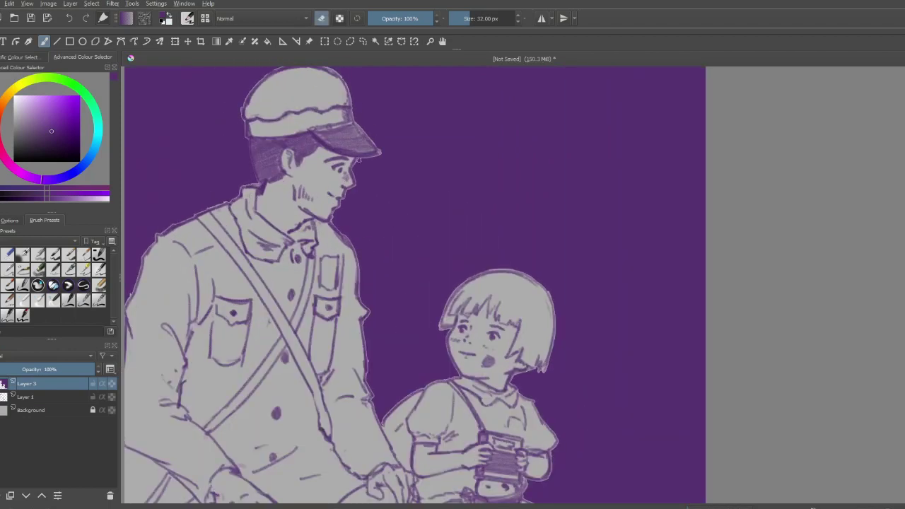
pyautogui.moveTo(434, 248); pyautogui.dragTo(435, 245)
pyautogui.hotkey('ctrl', 'z')
pyautogui.moveTo(419, 298); pyautogui.dragTo(423, 297)
pyautogui.moveTo(470, 202); pyautogui.dragTo(470, 203)
pyautogui.hotkey('ctrl', 'z')
pyautogui.moveTo(454, 163); pyautogui.dragTo(455, 162)
# - Erase thin curved grass blades out of the purple background along the ledge beside the child
pyautogui.moveTo(405, 180); pyautogui.dragTo(217, 62)
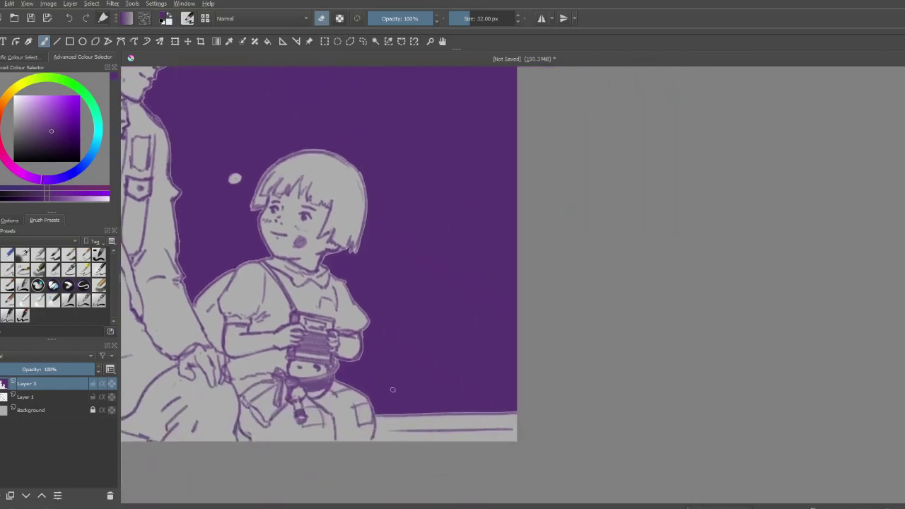
pyautogui.click(320, 19)
pyautogui.click(320, 18)
pyautogui.moveTo(390, 387)
pyautogui.mouseDown()
pyautogui.moveTo(424, 345)
pyautogui.moveTo(387, 395)
pyautogui.moveTo(393, 341)
pyautogui.moveTo(391, 378)
pyautogui.moveTo(400, 355)
pyautogui.mouseUp()
pyautogui.moveTo(386, 404)
pyautogui.mouseDown()
pyautogui.moveTo(382, 364)
pyautogui.moveTo(406, 379)
pyautogui.moveTo(396, 403)
pyautogui.moveTo(428, 359)
pyautogui.mouseUp()
pyautogui.moveTo(429, 408); pyautogui.dragTo(438, 369)
pyautogui.moveTo(432, 402); pyautogui.dragTo(452, 314)
pyautogui.moveTo(458, 350); pyautogui.dragTo(471, 401)
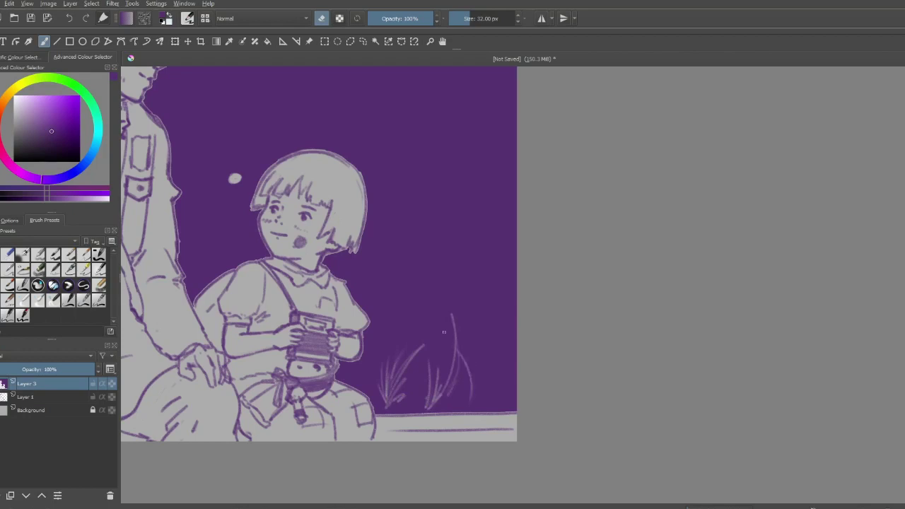
pyautogui.moveTo(447, 331); pyautogui.dragTo(467, 375)
pyautogui.moveTo(481, 374); pyautogui.dragTo(485, 406)
pyautogui.moveTo(481, 353); pyautogui.dragTo(485, 402)
pyautogui.moveTo(492, 352)
pyautogui.mouseDown()
pyautogui.moveTo(489, 393)
pyautogui.moveTo(503, 397)
pyautogui.mouseUp()
pyautogui.moveTo(488, 320)
pyautogui.mouseDown()
pyautogui.moveTo(509, 396)
pyautogui.moveTo(498, 376)
pyautogui.mouseUp()
pyautogui.moveTo(483, 338); pyautogui.dragTo(495, 384)
pyautogui.moveTo(451, 344); pyautogui.dragTo(442, 359)
pyautogui.moveTo(423, 324); pyautogui.dragTo(415, 362)
pyautogui.moveTo(387, 374); pyautogui.dragTo(372, 397)
pyautogui.moveTo(373, 372)
pyautogui.mouseDown()
pyautogui.moveTo(369, 389)
pyautogui.moveTo(362, 384)
pyautogui.moveTo(403, 370)
pyautogui.moveTo(454, 416)
pyautogui.mouseUp()
# - Examine the whole composition, including the dots, the grass and the figures' hands and legs
pyautogui.scroll(-2, 364, 362)
pyautogui.moveTo(424, 372); pyautogui.dragTo(425, 359)
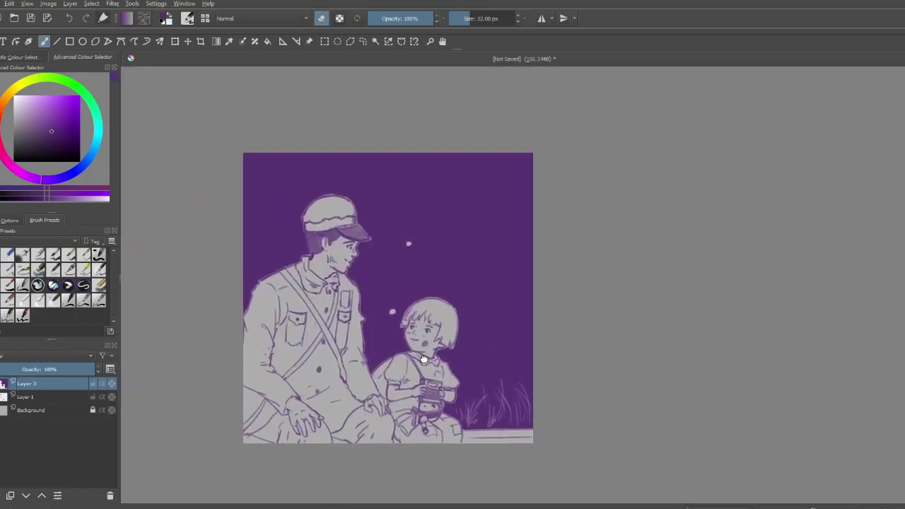
pyautogui.scroll(4, 423, 359)
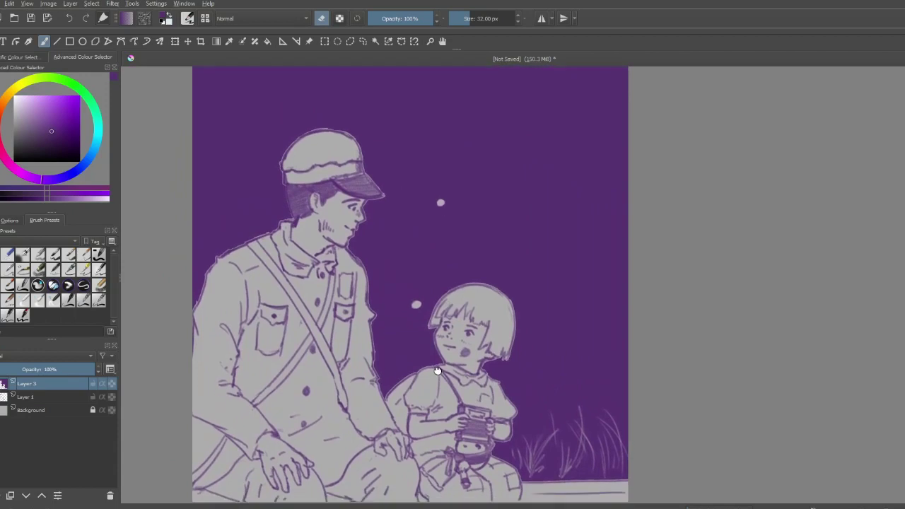
pyautogui.moveTo(438, 371); pyautogui.dragTo(467, 371)
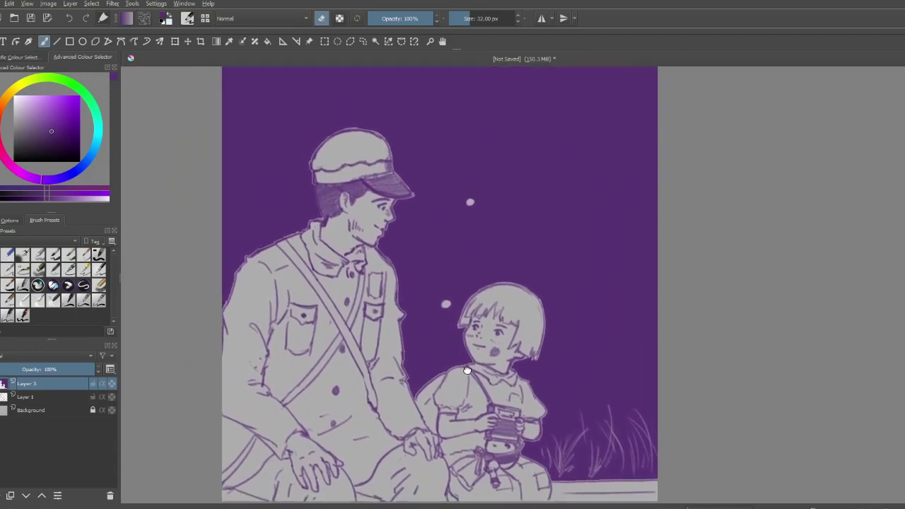
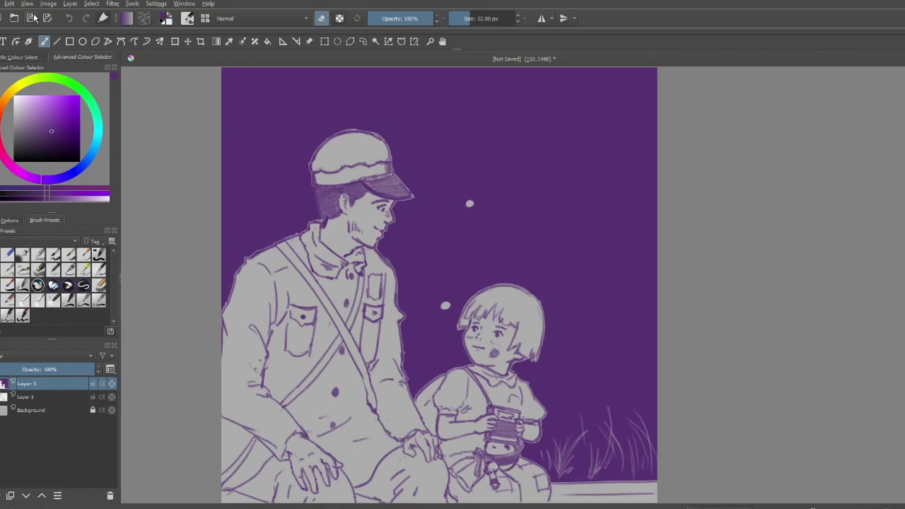
pyautogui.scroll(-2, 263, 268)
pyautogui.scroll(3, 402, 425)
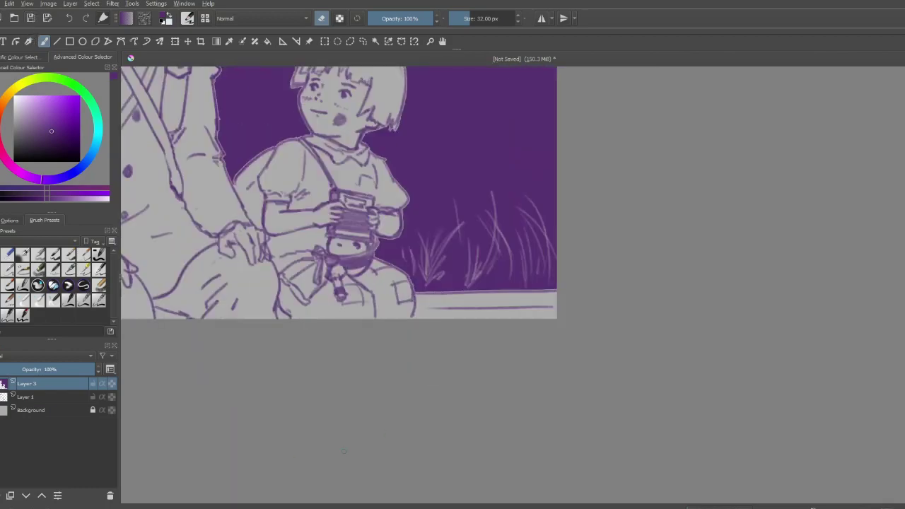
pyautogui.moveTo(247, 322); pyautogui.dragTo(549, 500)
pyautogui.moveTo(493, 482); pyautogui.dragTo(512, 360)
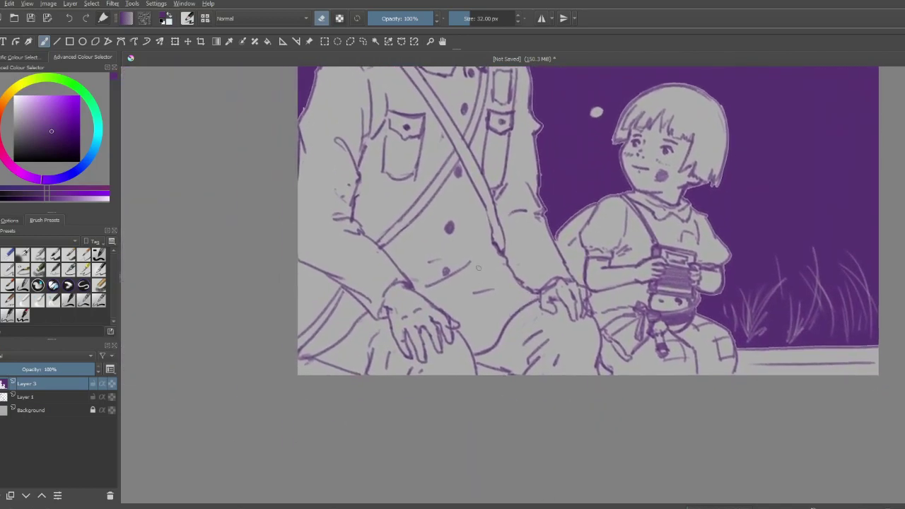
# - Erase the faint slanted line beneath the strap end beside the man's thigh on Layer 3
pyautogui.click(42, 397)
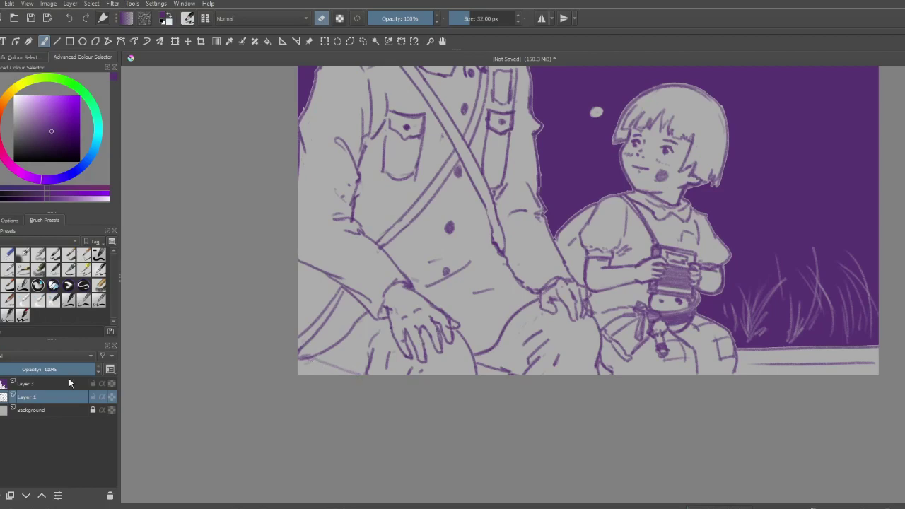
pyautogui.click(32, 384)
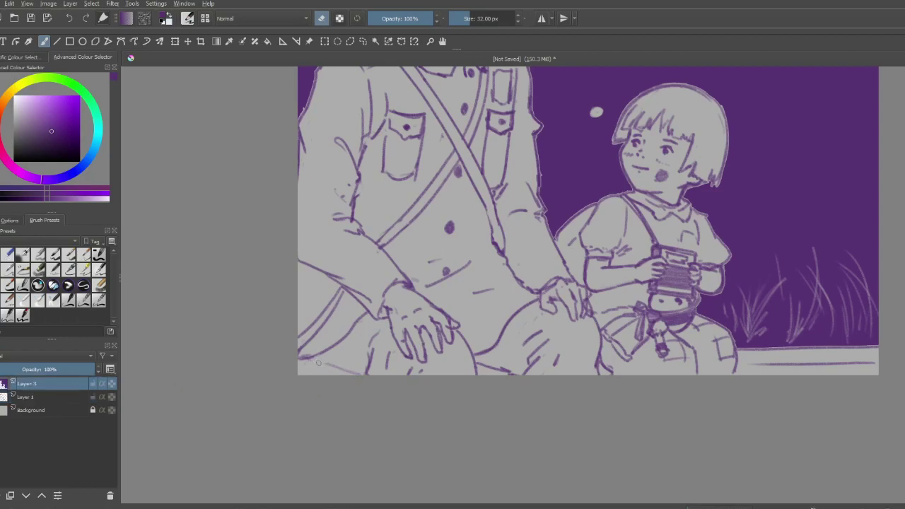
pyautogui.moveTo(318, 363); pyautogui.dragTo(359, 374)
# - Erase the old leg outlines and stray marks below the man's hand and between his thighs
pyautogui.click(49, 397)
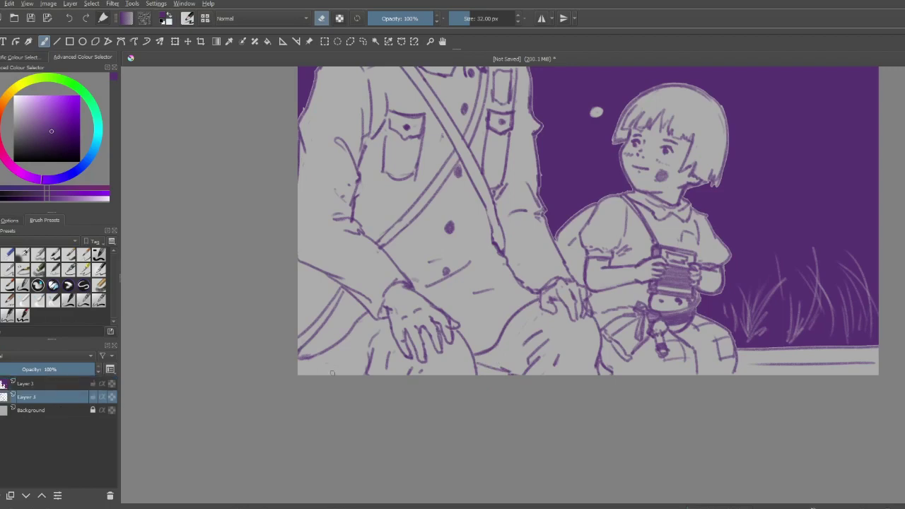
pyautogui.moveTo(499, 369)
pyautogui.mouseDown()
pyautogui.moveTo(516, 374)
pyautogui.moveTo(476, 374)
pyautogui.moveTo(474, 358)
pyautogui.mouseUp()
pyautogui.moveTo(372, 337)
pyautogui.mouseDown()
pyautogui.moveTo(367, 374)
pyautogui.moveTo(369, 361)
pyautogui.mouseUp()
pyautogui.click(62, 383)
pyautogui.moveTo(367, 350)
pyautogui.mouseDown()
pyautogui.moveTo(376, 332)
pyautogui.moveTo(369, 369)
pyautogui.mouseUp()
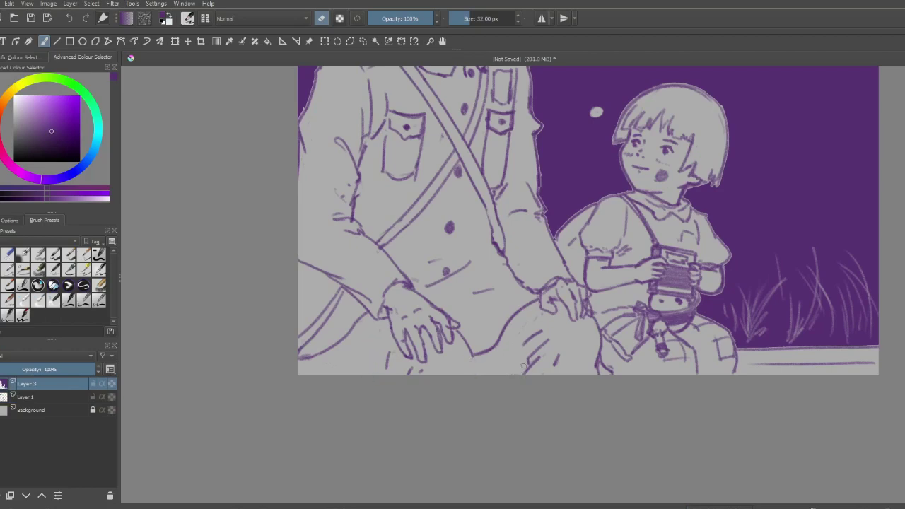
pyautogui.click(69, 397)
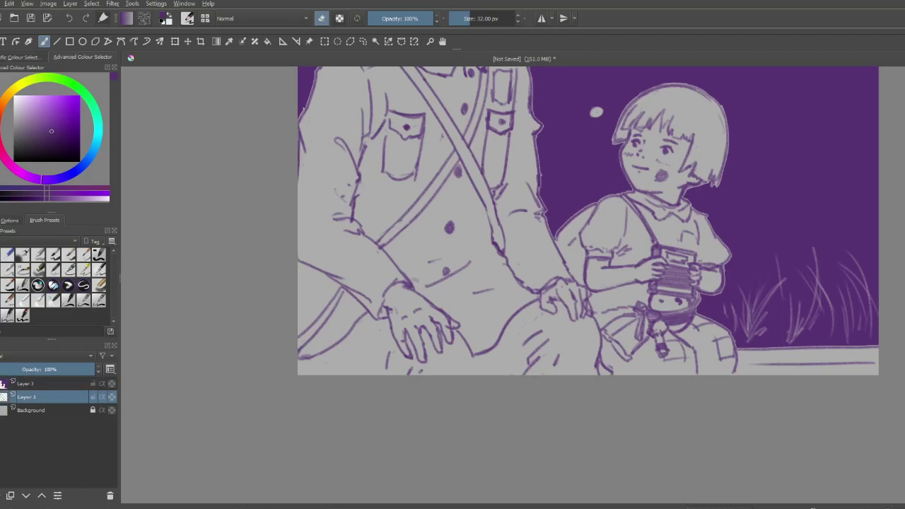
pyautogui.click(48, 382)
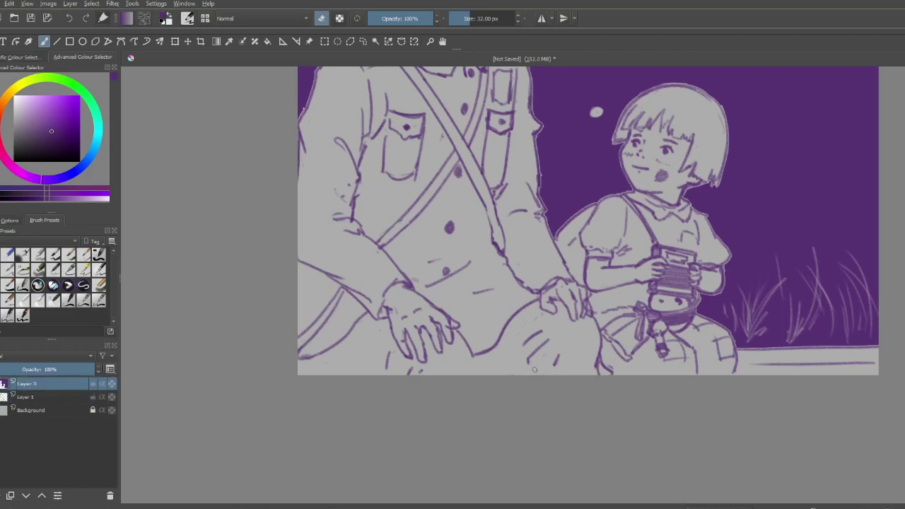
# - Redraw the man's thigh and inner leg outlines in purple on Layer 1
pyautogui.click(40, 397)
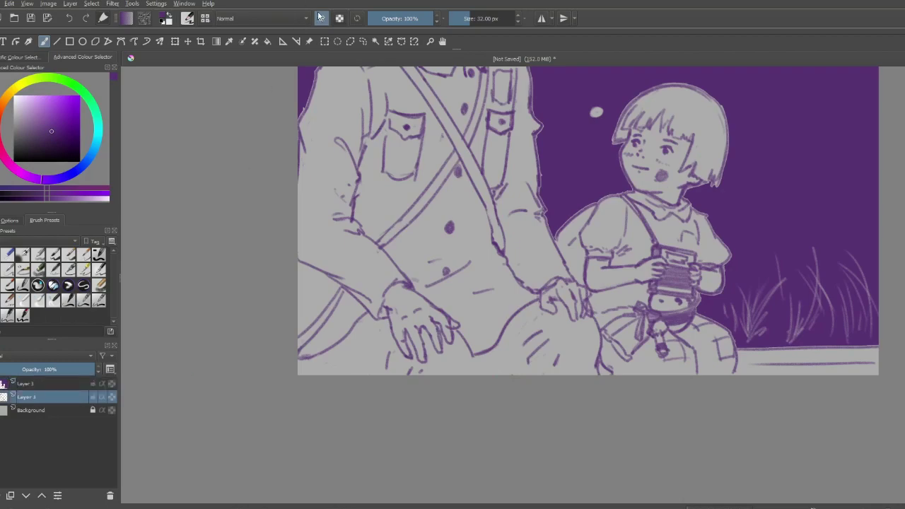
pyautogui.press('e')
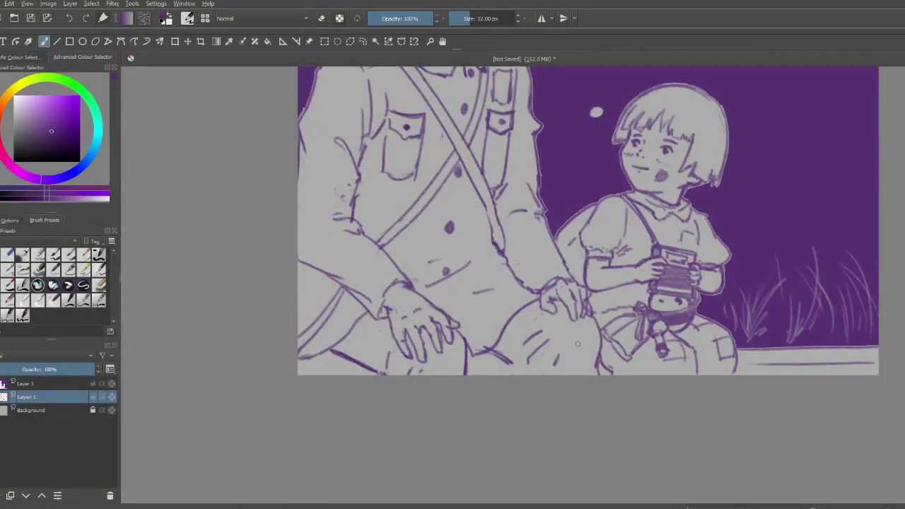
pyautogui.hotkey('ctrl', 'z')
pyautogui.moveTo(495, 347); pyautogui.dragTo(523, 375)
# - Erase the excess lines between the man's thighs and redraw the curved jacket hem there
pyautogui.click(322, 18)
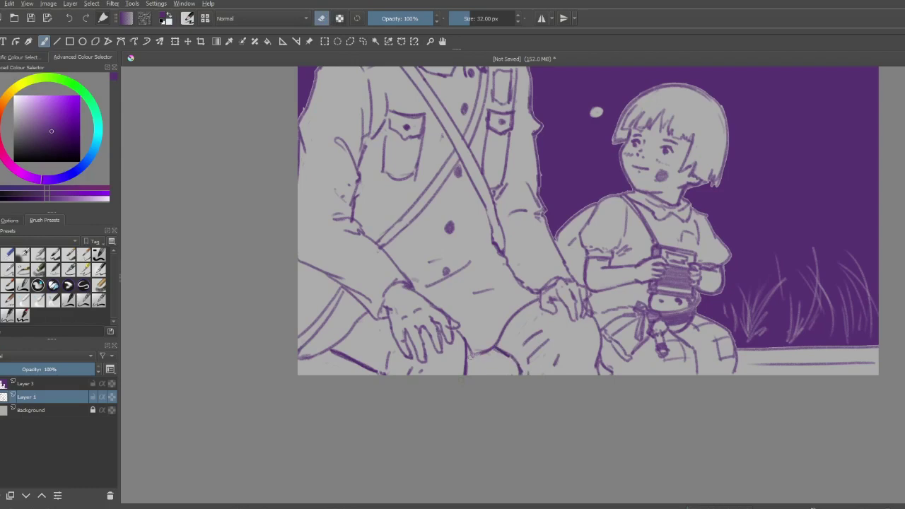
pyautogui.click(71, 384)
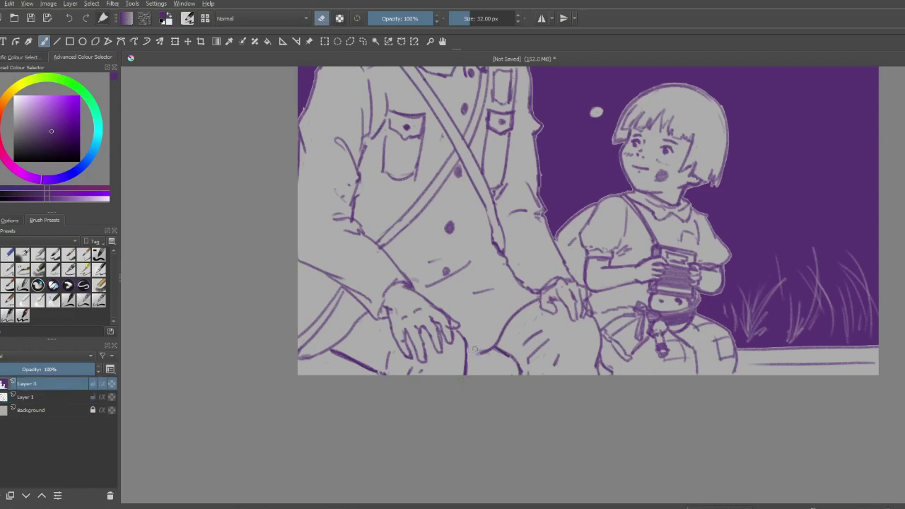
pyautogui.click(66, 396)
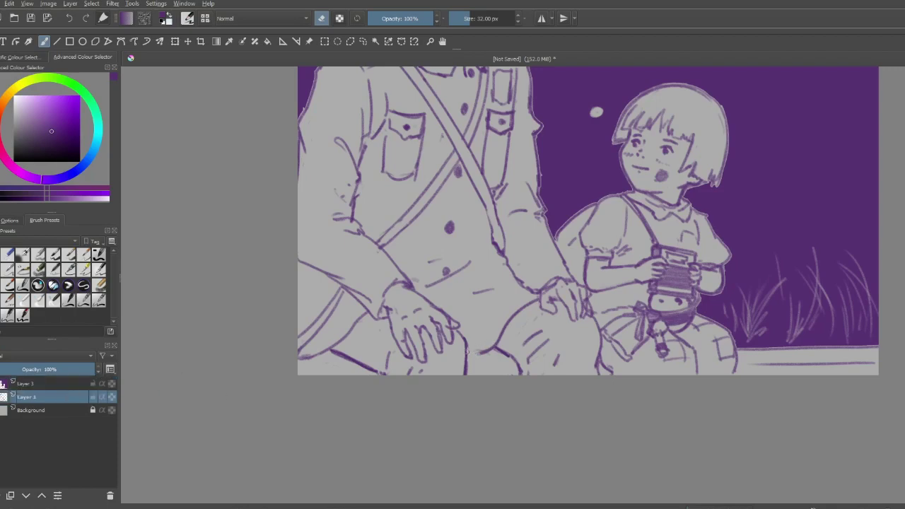
pyautogui.press('e')
pyautogui.moveTo(469, 356); pyautogui.dragTo(504, 342)
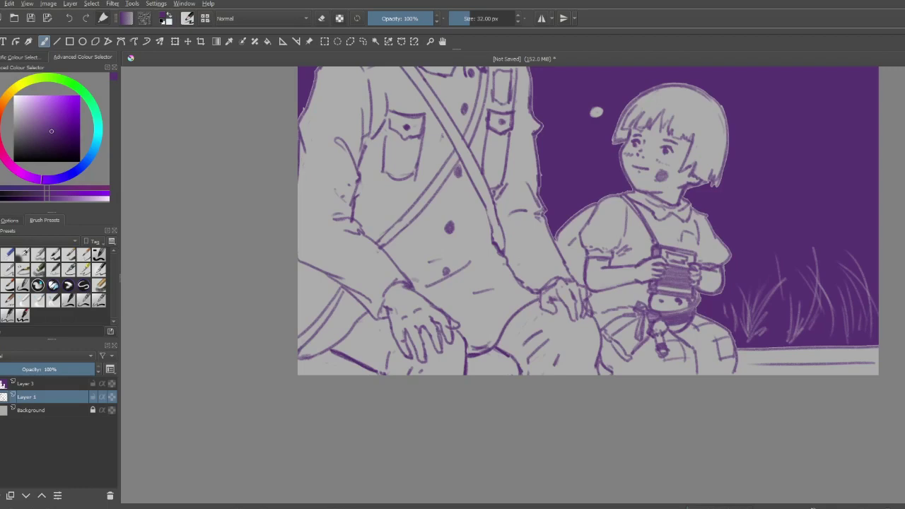
# - Examine the whole composition and the redrawn lap and legs of the man up close
pyautogui.scroll(-1, 715, 356)
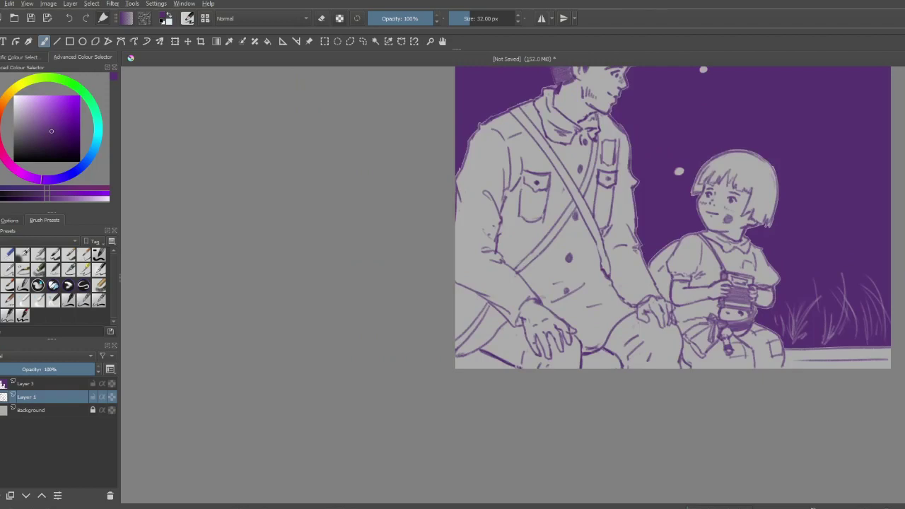
pyautogui.scroll(-1, 624, 196)
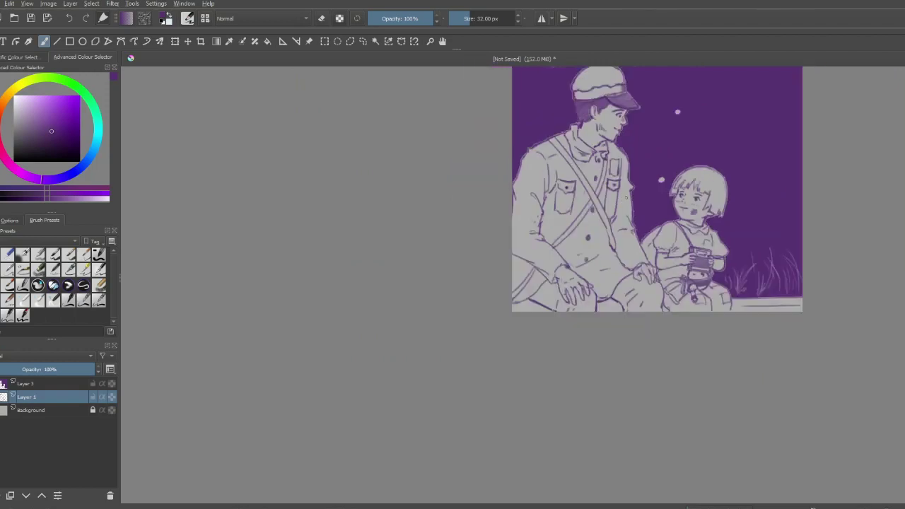
pyautogui.moveTo(627, 188); pyautogui.dragTo(494, 329)
pyautogui.scroll(2, 475, 356)
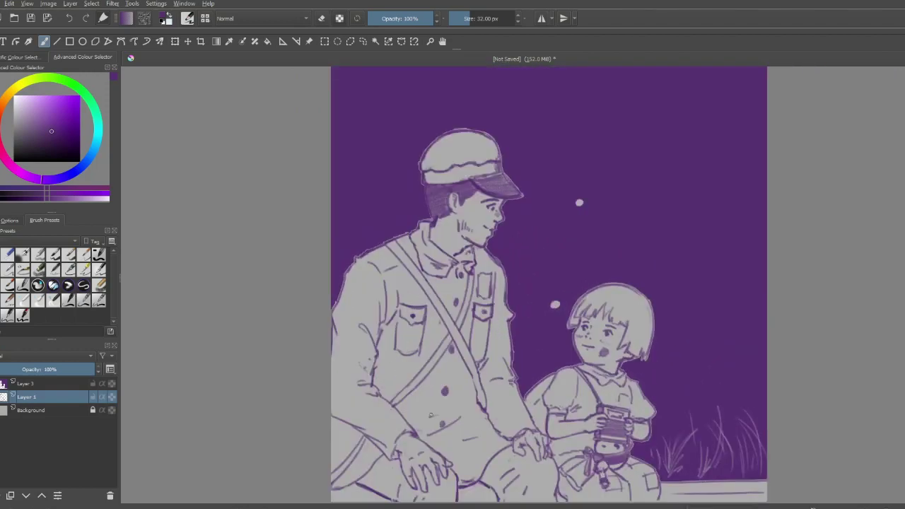
pyautogui.moveTo(464, 406); pyautogui.dragTo(455, 244)
pyautogui.scroll(2, 470, 263)
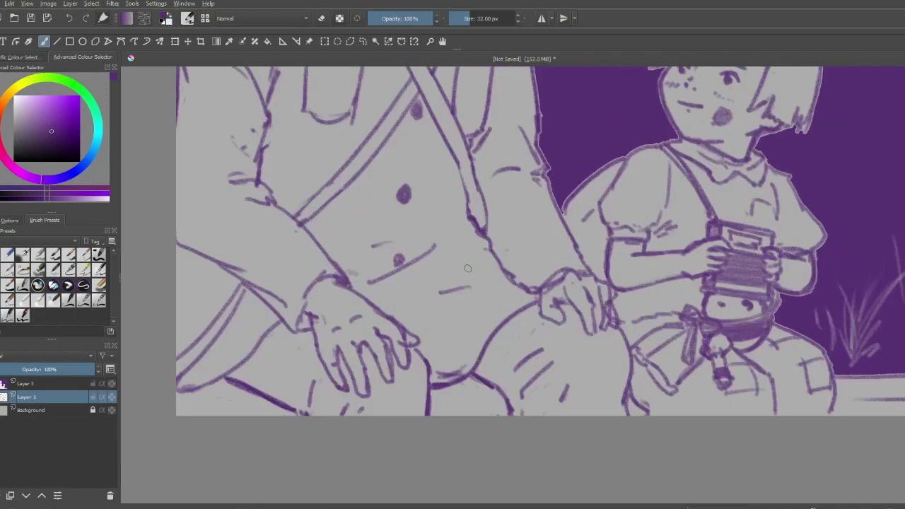
pyautogui.scroll(-3, 464, 278)
pyautogui.scroll(3, 445, 240)
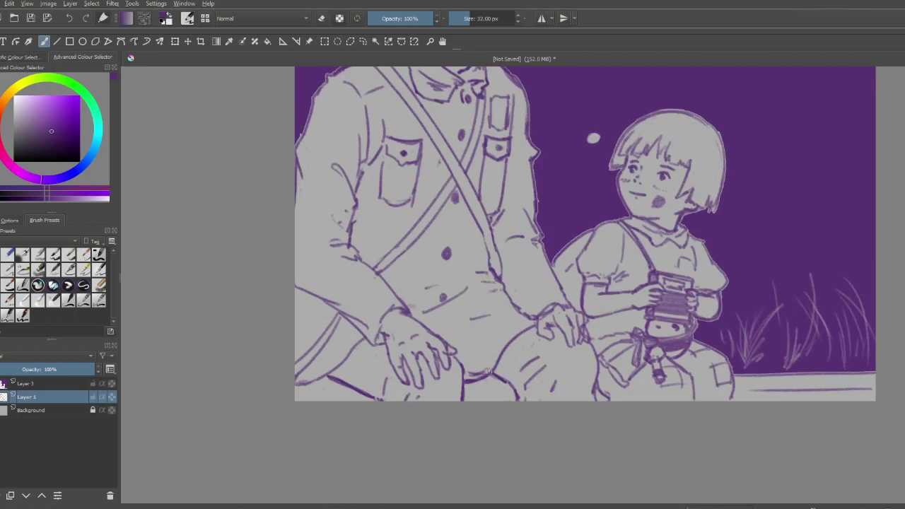
# - Touch up the man's jacket hem and knee outline, erasing stray bits between his thighs
pyautogui.moveTo(468, 381)
pyautogui.mouseDown()
pyautogui.moveTo(525, 393)
pyautogui.moveTo(475, 382)
pyautogui.mouseUp()
pyautogui.moveTo(599, 385); pyautogui.dragTo(597, 400)
pyautogui.click(322, 19)
pyautogui.moveTo(477, 388)
pyautogui.mouseDown()
pyautogui.moveTo(470, 384)
pyautogui.moveTo(496, 376)
pyautogui.moveTo(513, 385)
pyautogui.mouseUp()
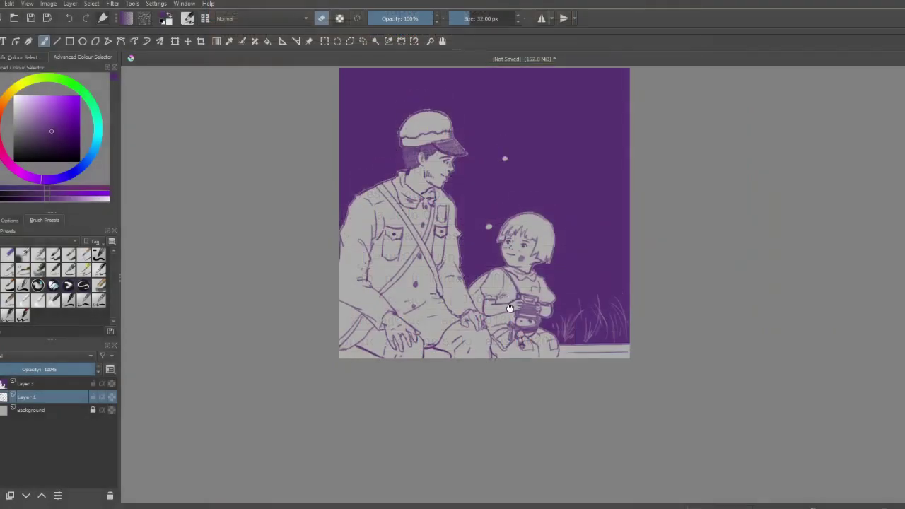
# - Make Layer 3 with the purple background the active layer for erasing
pyautogui.moveTo(511, 307)
pyautogui.mouseDown()
pyautogui.moveTo(500, 357)
pyautogui.moveTo(482, 370)
pyautogui.mouseUp()
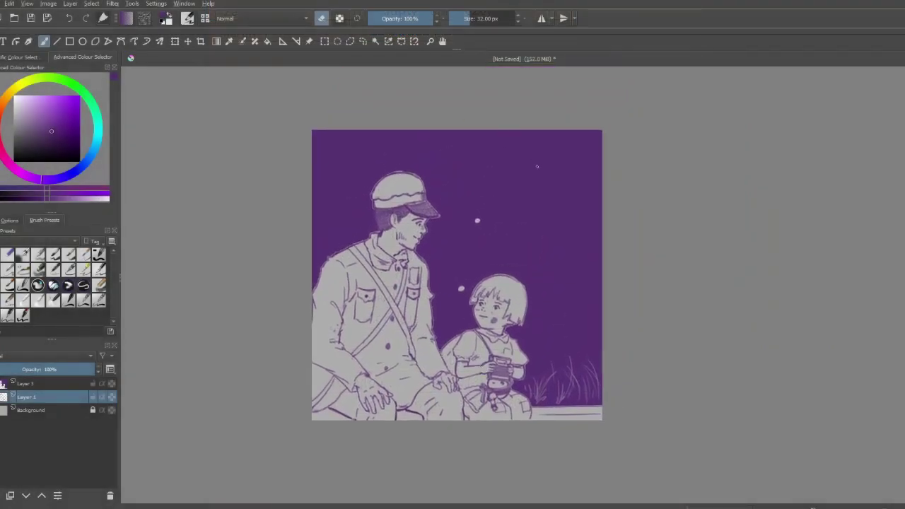
pyautogui.click(54, 386)
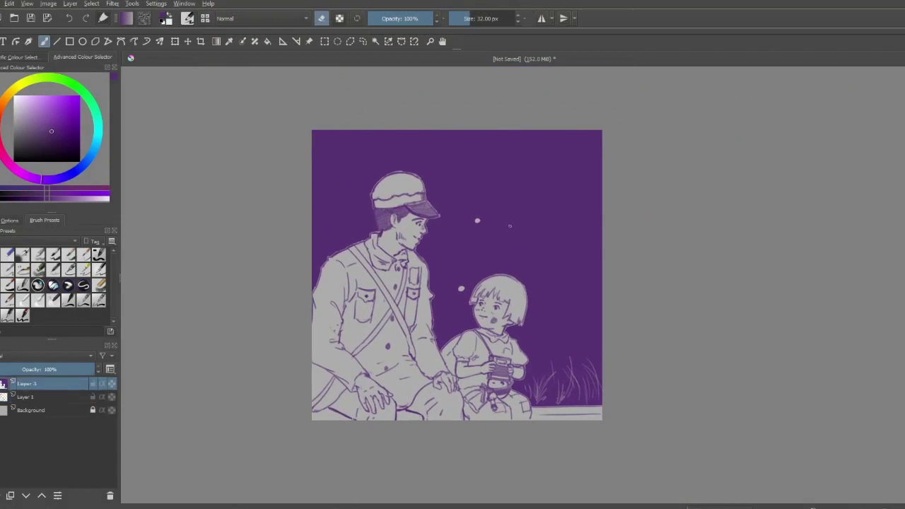